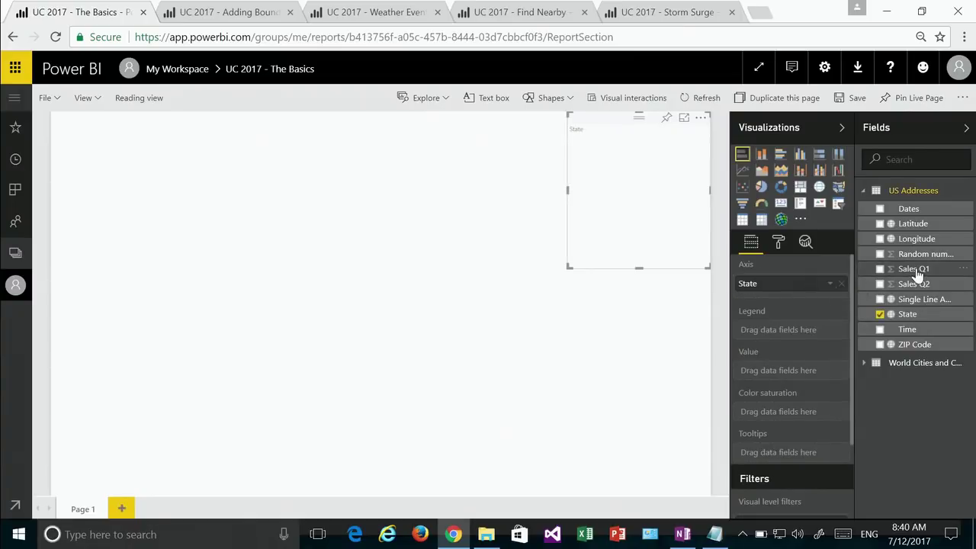
Step: Use Sales Q1 as the bar chart's values and stretch the chart down so every state shows
{"action": "left_click_drag", "start_coordinate": [919, 274], "coordinate": [800, 375]}
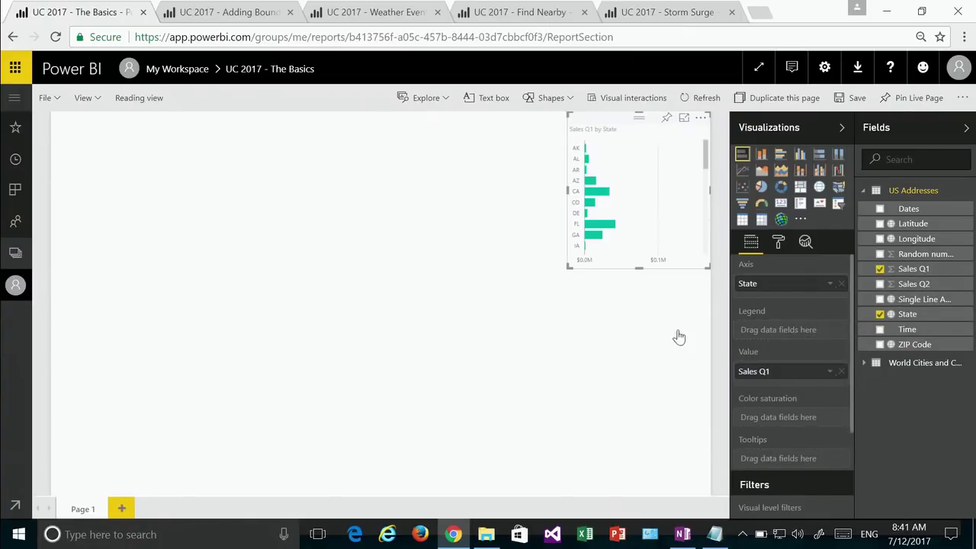
{"action": "left_click_drag", "start_coordinate": [639, 267], "coordinate": [638, 493]}
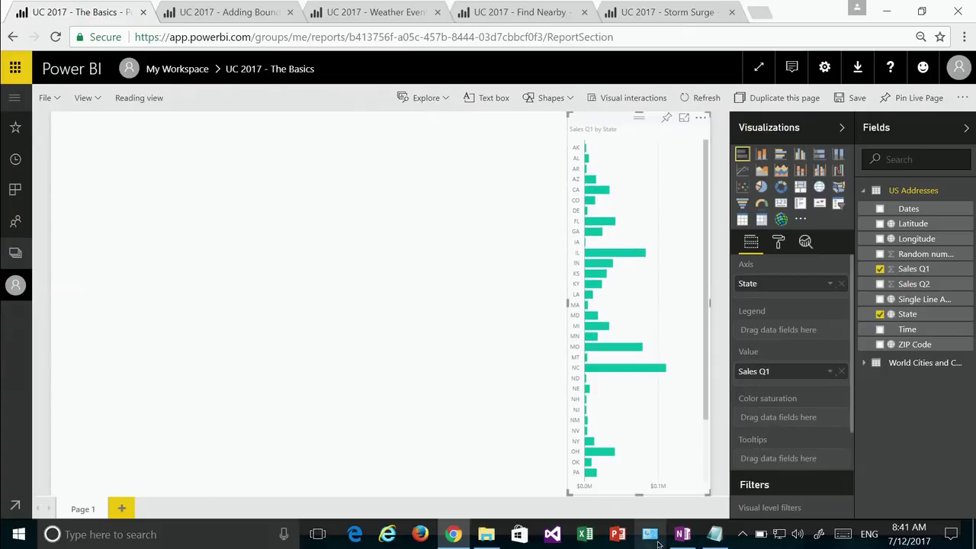
{"action": "left_click", "coordinate": [382, 297]}
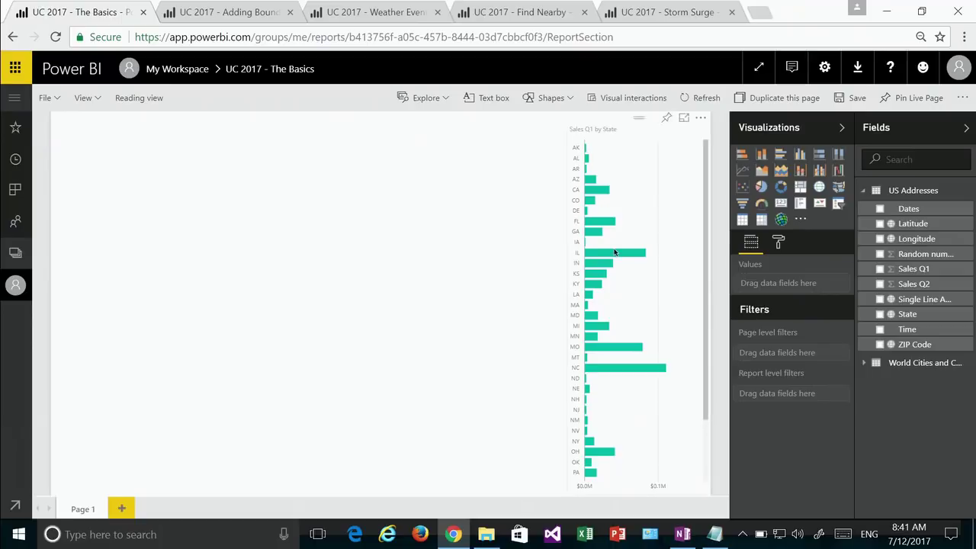
Step: Add an ArcGIS map at the top-left, enlarge it to fill the left side, and plot Single Line Address
{"action": "left_click", "coordinate": [780, 219]}
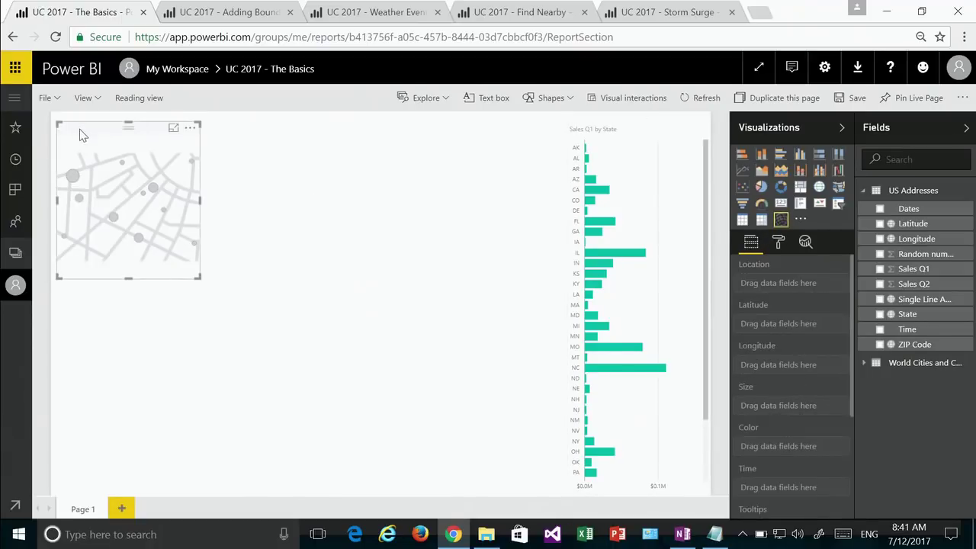
{"action": "left_click_drag", "start_coordinate": [79, 129], "coordinate": [74, 119]}
{"action": "left_click_drag", "start_coordinate": [195, 265], "coordinate": [541, 494]}
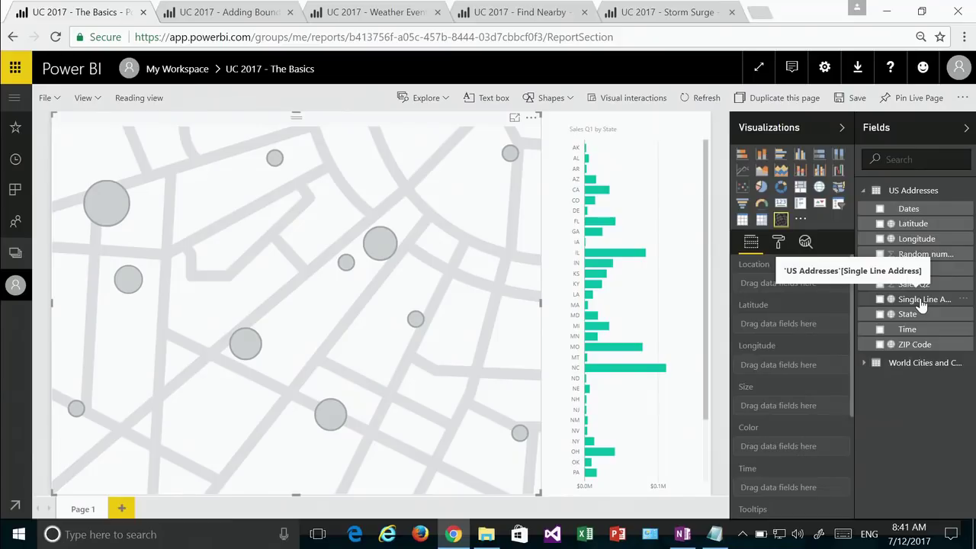
{"action": "left_click_drag", "start_coordinate": [921, 303], "coordinate": [795, 287]}
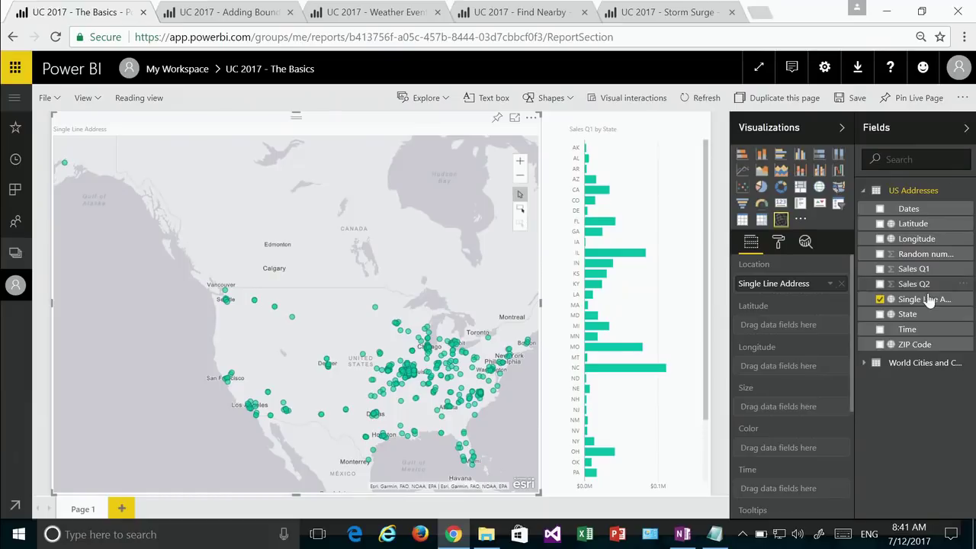
Step: Try Sales Q1 as the map's bubble size, then as its colour, and remove it
{"action": "left_click_drag", "start_coordinate": [924, 276], "coordinate": [807, 417]}
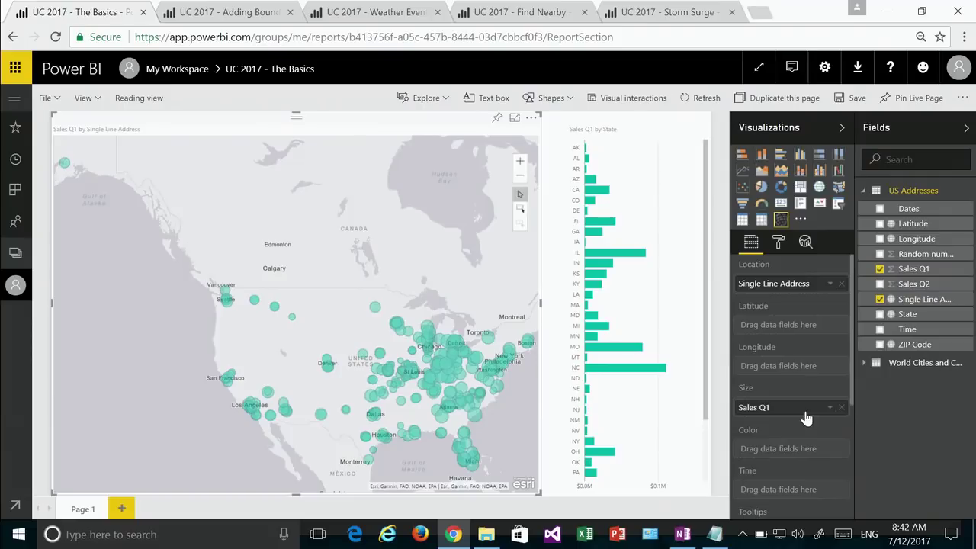
{"action": "left_click_drag", "start_coordinate": [806, 418], "coordinate": [805, 449]}
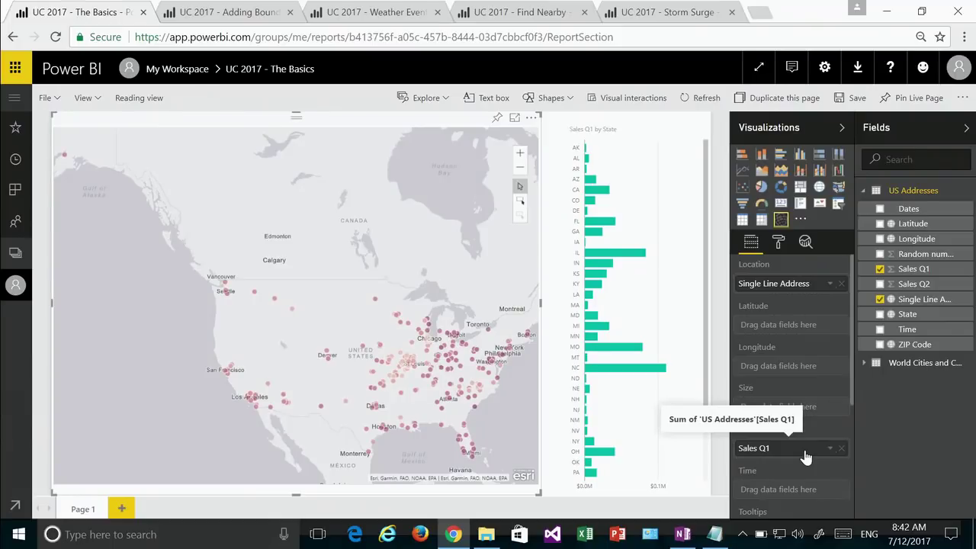
{"action": "scroll", "coordinate": [804, 456], "scroll_direction": "down", "scroll_amount": 2}
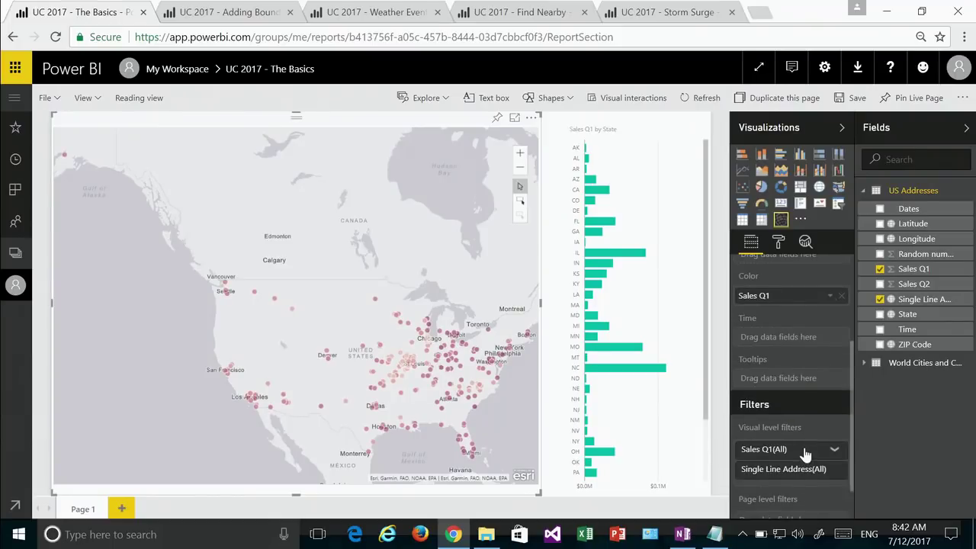
{"action": "scroll", "coordinate": [804, 454], "scroll_direction": "up", "scroll_amount": 3}
{"action": "left_click", "coordinate": [841, 448]}
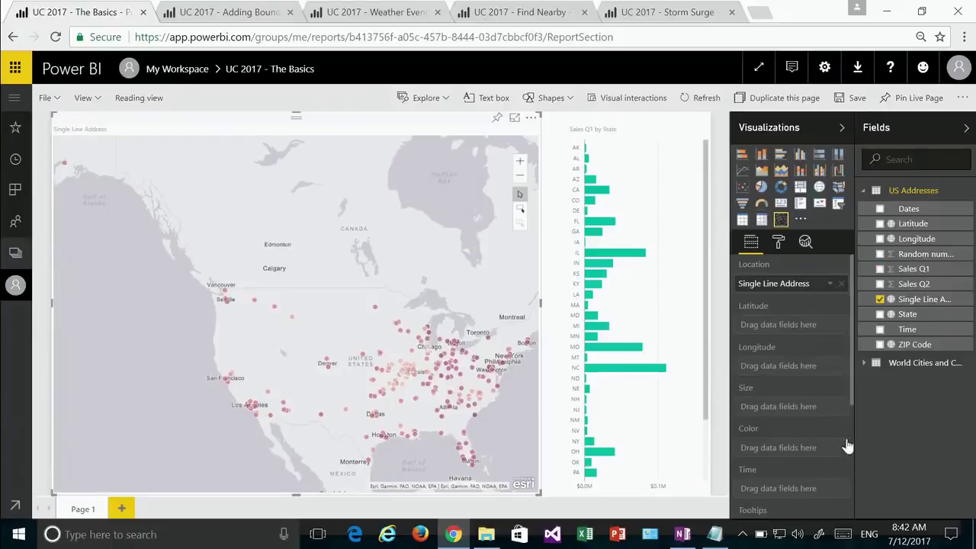
Step: Size the map bubbles by Sales Q2 and colour them by State
{"action": "left_click_drag", "start_coordinate": [914, 283], "coordinate": [797, 410]}
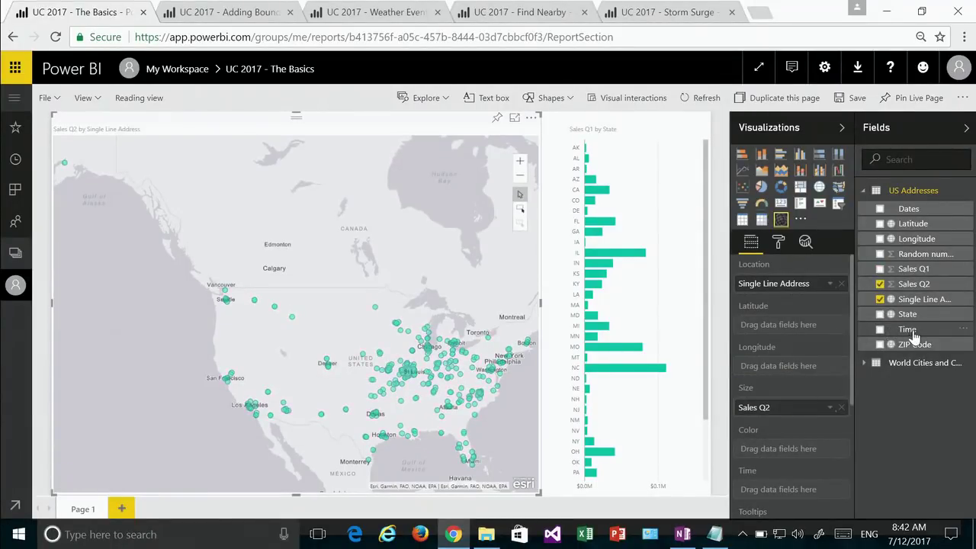
{"action": "left_click_drag", "start_coordinate": [914, 320], "coordinate": [792, 452]}
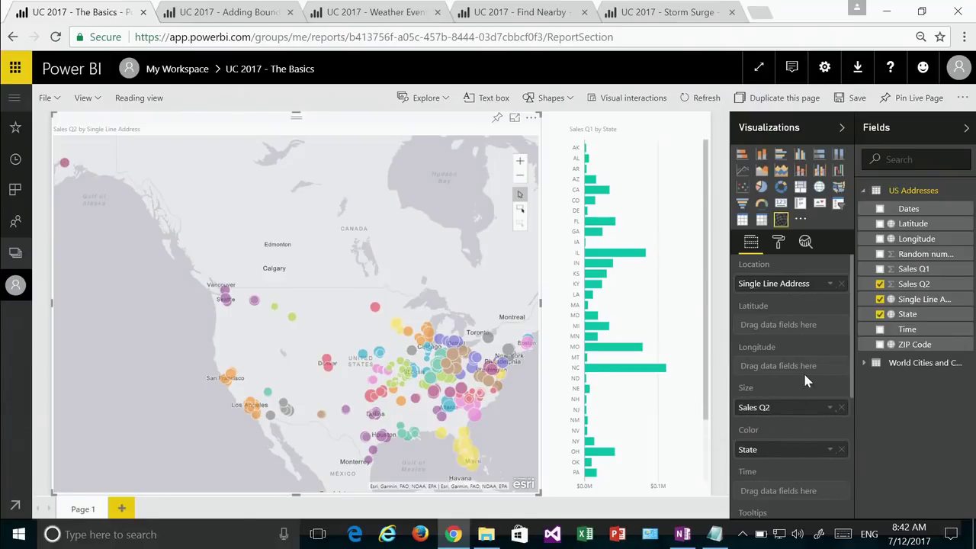
{"action": "scroll", "coordinate": [804, 379], "scroll_direction": "down", "scroll_amount": 2}
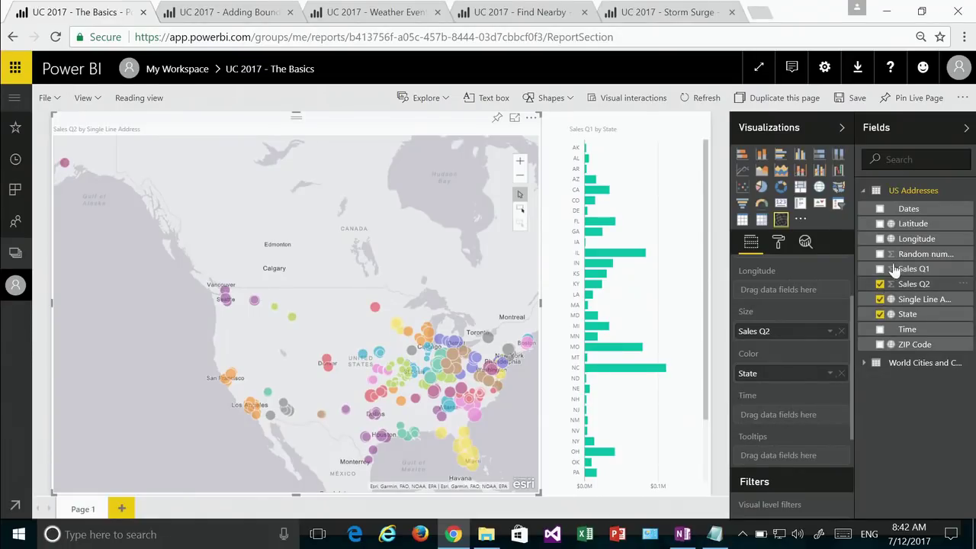
Step: Add Dates to the map's Time well to get a time slider
{"action": "left_click_drag", "start_coordinate": [909, 213], "coordinate": [789, 422]}
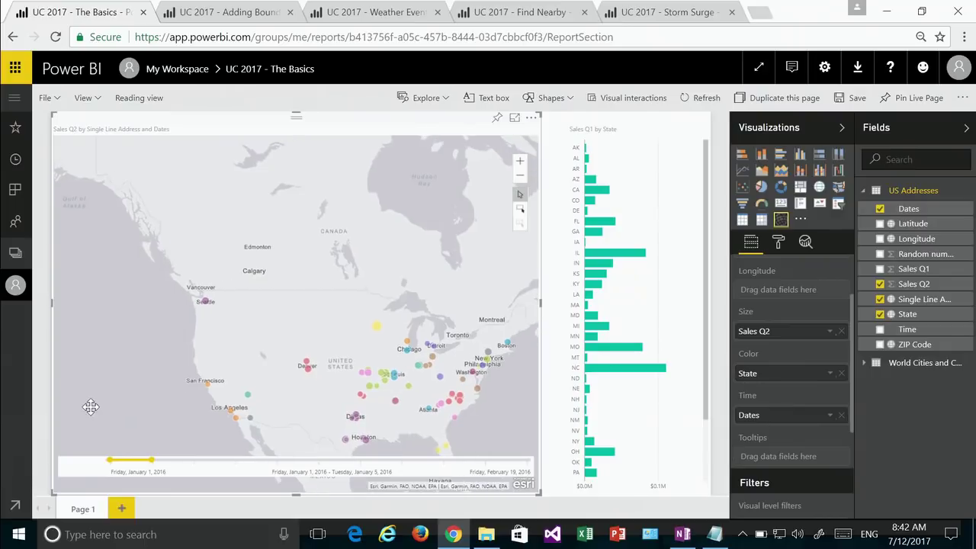
{"action": "scroll", "coordinate": [97, 398], "scroll_direction": "down", "scroll_amount": 1}
{"action": "scroll", "coordinate": [97, 396], "scroll_direction": "up", "scroll_amount": 1}
Step: Step and play the map's time animation, then widen the range to start January 10
{"action": "left_click", "coordinate": [96, 467]}
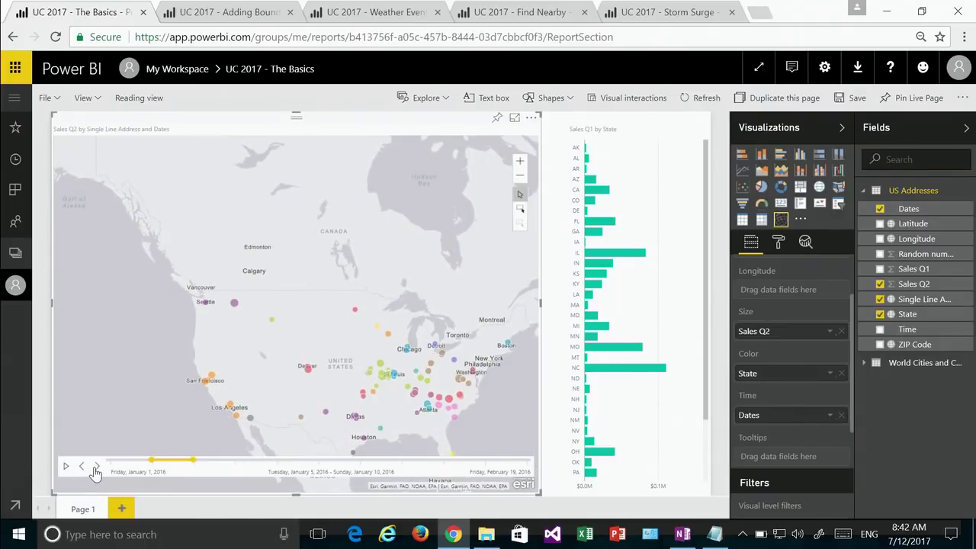
{"action": "left_click", "coordinate": [96, 467]}
{"action": "left_click", "coordinate": [96, 466]}
{"action": "left_click", "coordinate": [66, 467]}
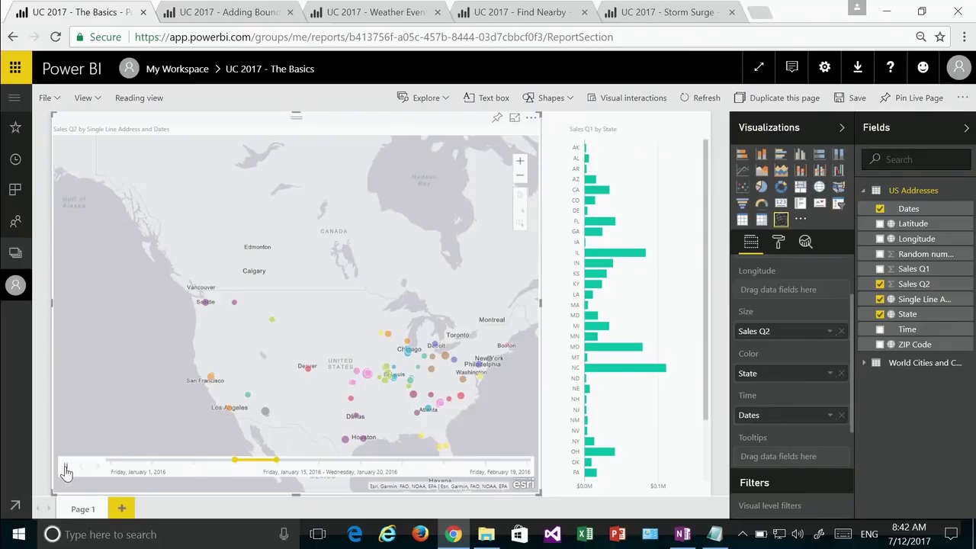
{"action": "left_click", "coordinate": [65, 466]}
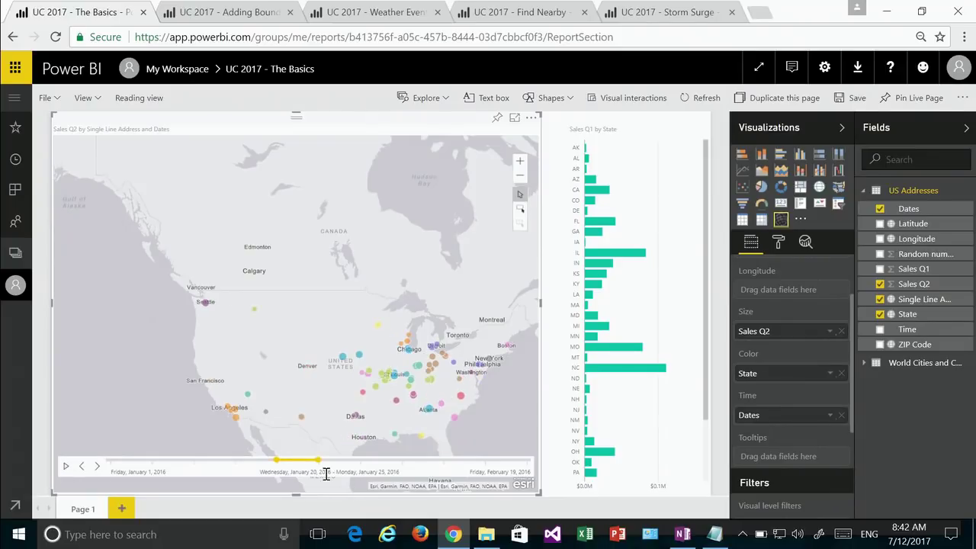
{"action": "left_click_drag", "start_coordinate": [275, 462], "coordinate": [193, 462]}
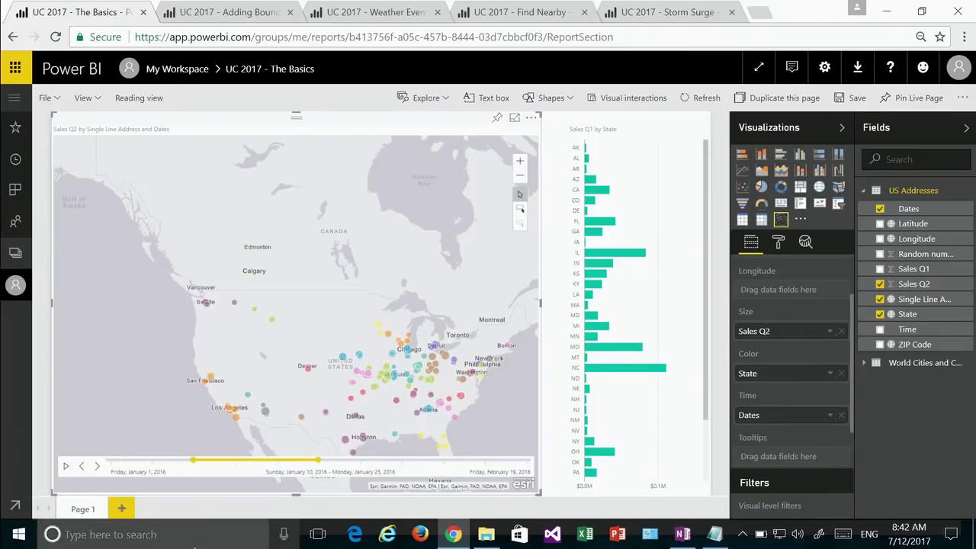
{"action": "left_click_drag", "start_coordinate": [150, 370], "coordinate": [149, 366]}
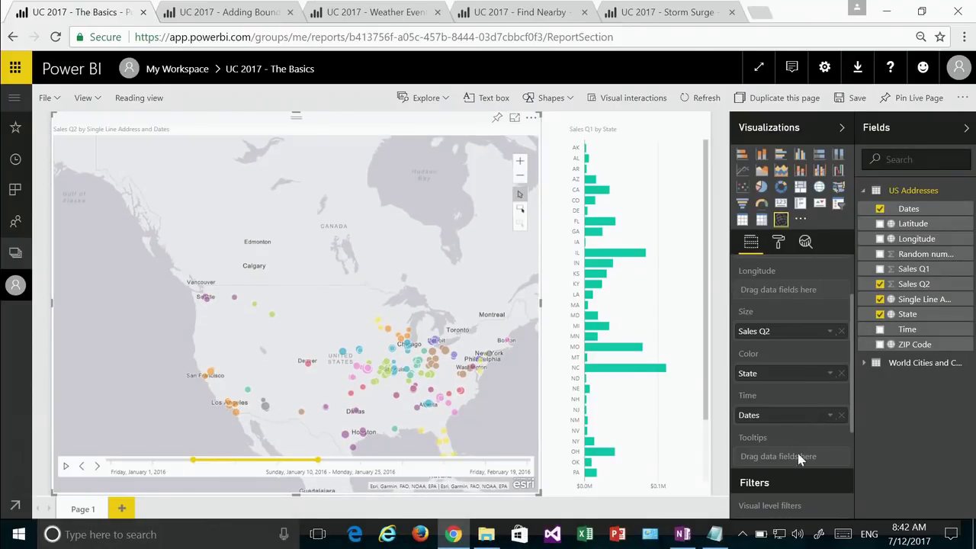
{"action": "scroll", "coordinate": [798, 433], "scroll_direction": "down", "scroll_amount": 1}
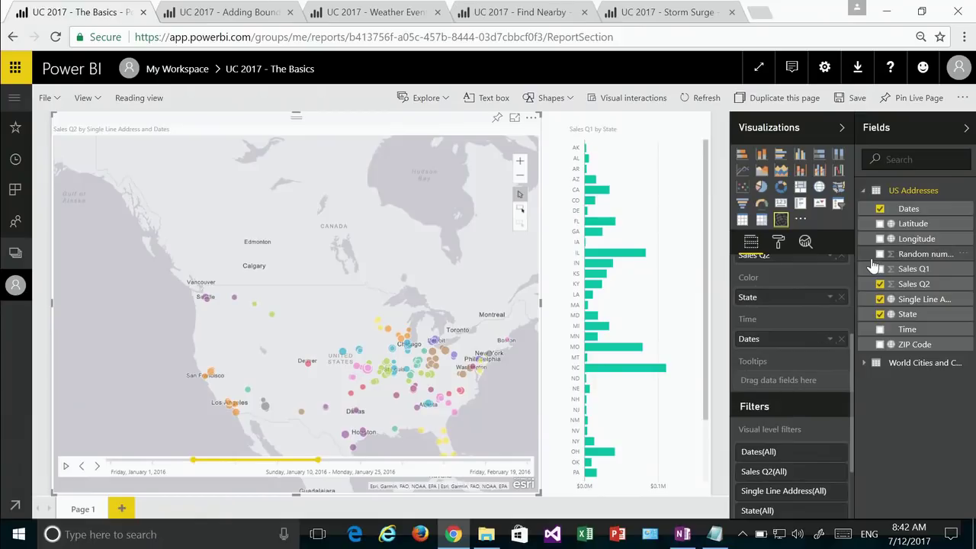
Step: Add Sales Q1, Time (plain Time, not Date Hierarchy) and Random numbers to the map tooltips
{"action": "left_click_drag", "start_coordinate": [914, 269], "coordinate": [796, 382]}
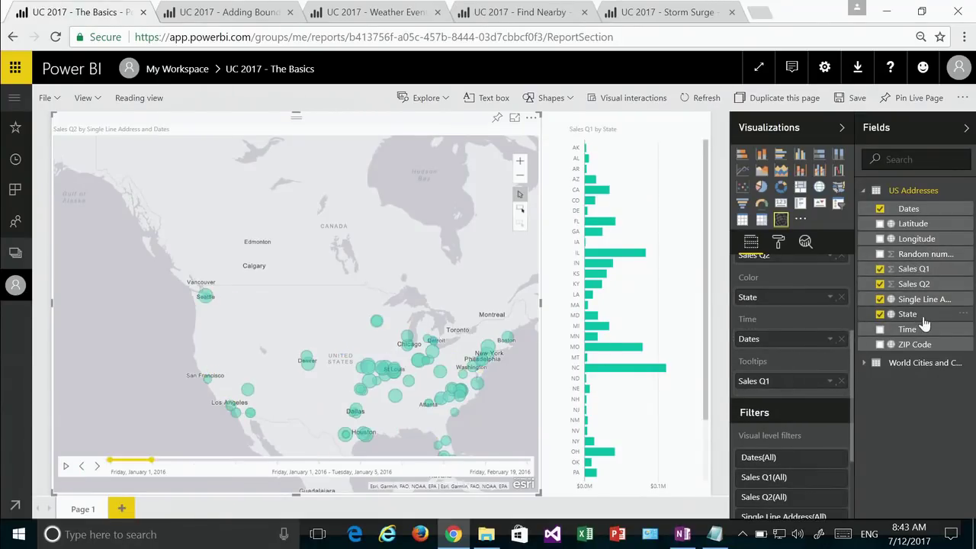
{"action": "left_click_drag", "start_coordinate": [921, 335], "coordinate": [807, 398]}
{"action": "left_click", "coordinate": [829, 399]}
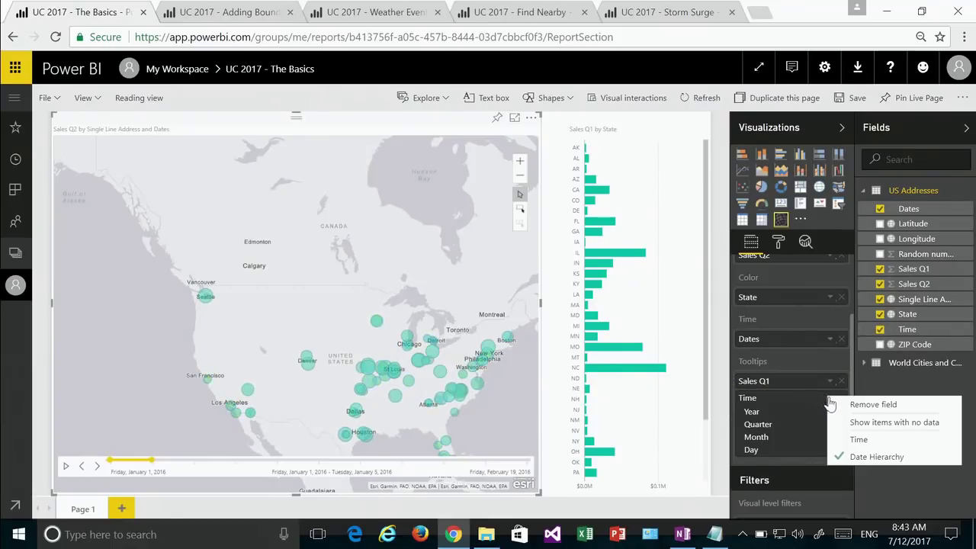
{"action": "left_click", "coordinate": [857, 439]}
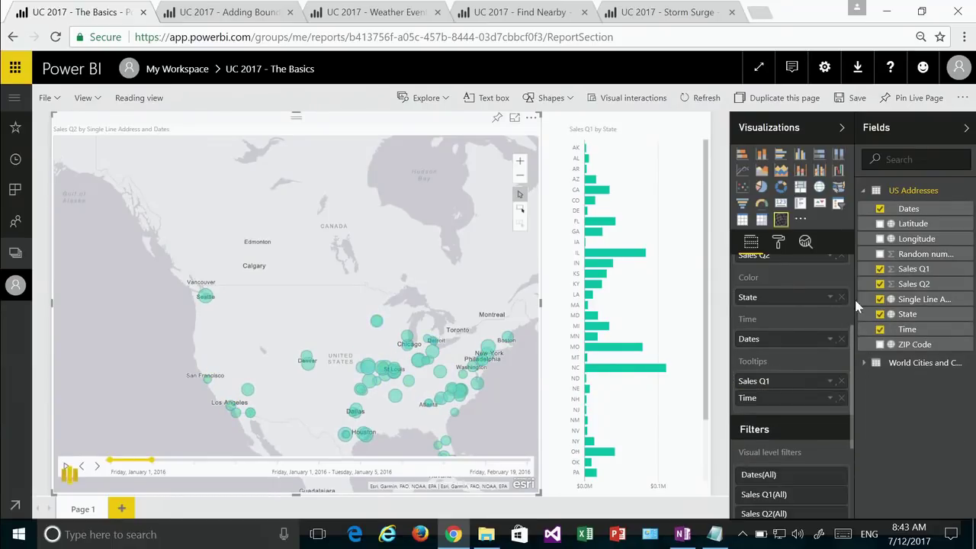
{"action": "left_click_drag", "start_coordinate": [901, 262], "coordinate": [791, 411]}
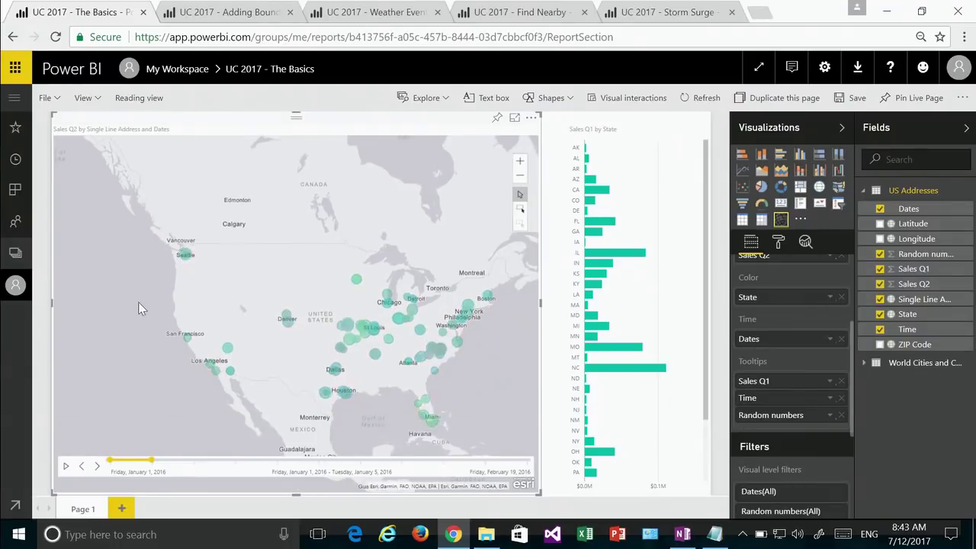
{"action": "mouse_move", "coordinate": [287, 321]}
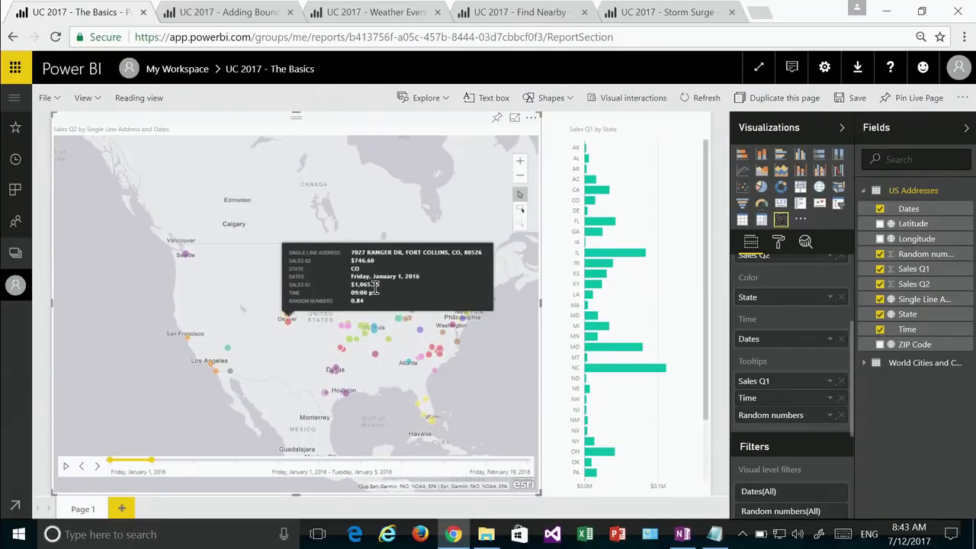
{"action": "left_click_drag", "start_coordinate": [145, 287], "coordinate": [129, 295]}
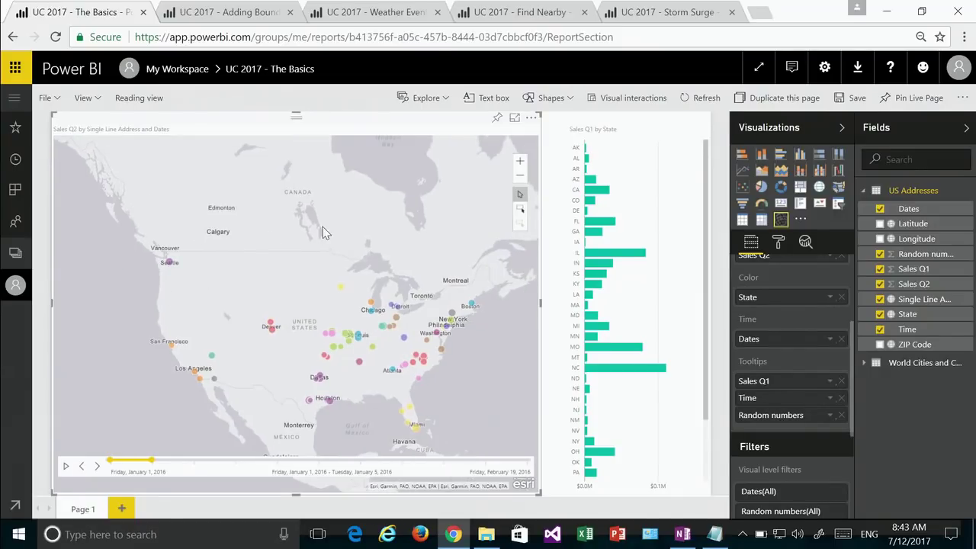
{"action": "left_click_drag", "start_coordinate": [236, 224], "coordinate": [277, 239]}
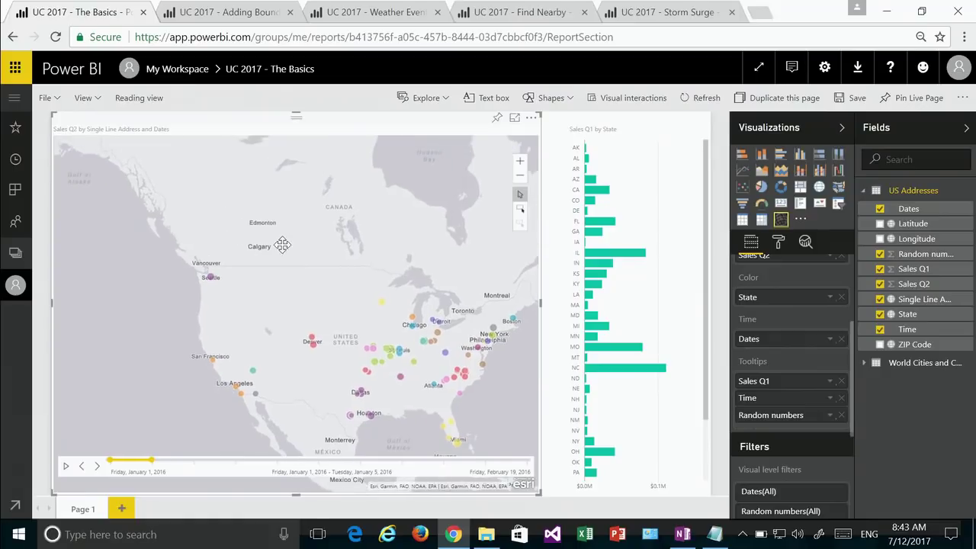
Step: Cross-filter the map by the IL bar, remove Dates from the Time well, then try the IN bar
{"action": "left_click", "coordinate": [631, 254]}
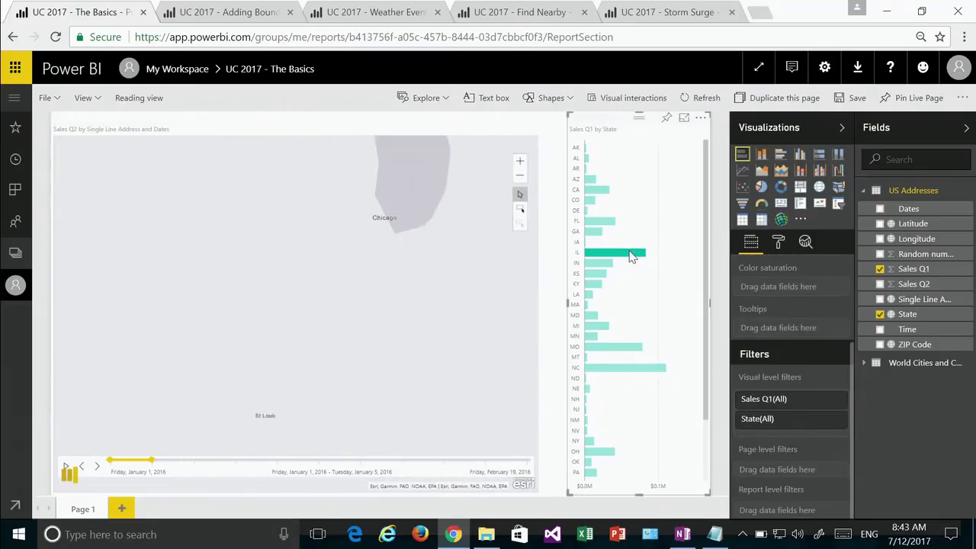
{"action": "left_click", "coordinate": [301, 351]}
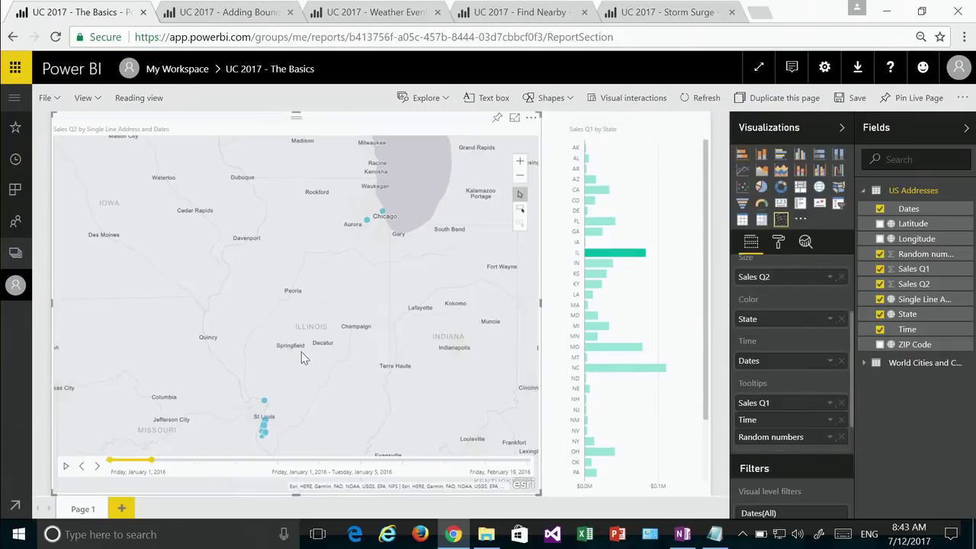
{"action": "left_click", "coordinate": [840, 361]}
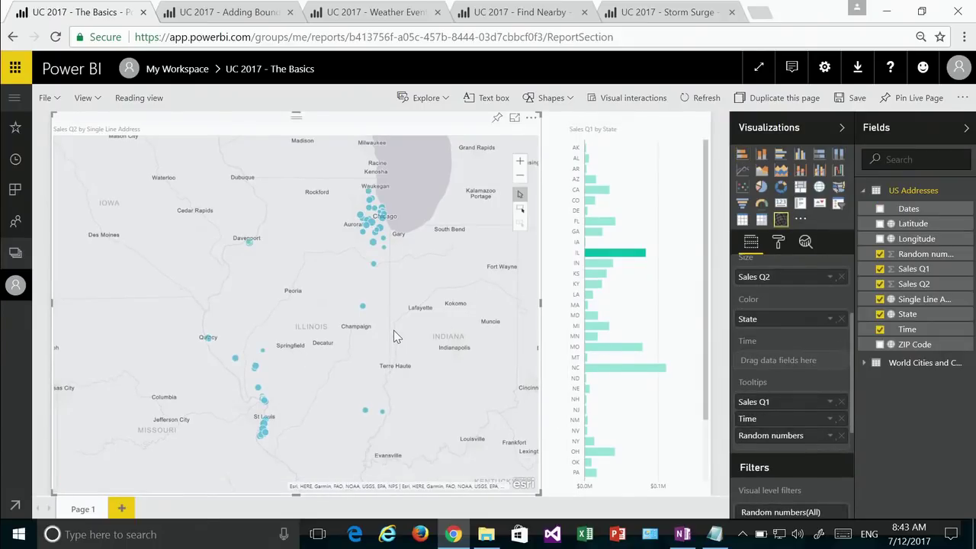
{"action": "left_click", "coordinate": [599, 263]}
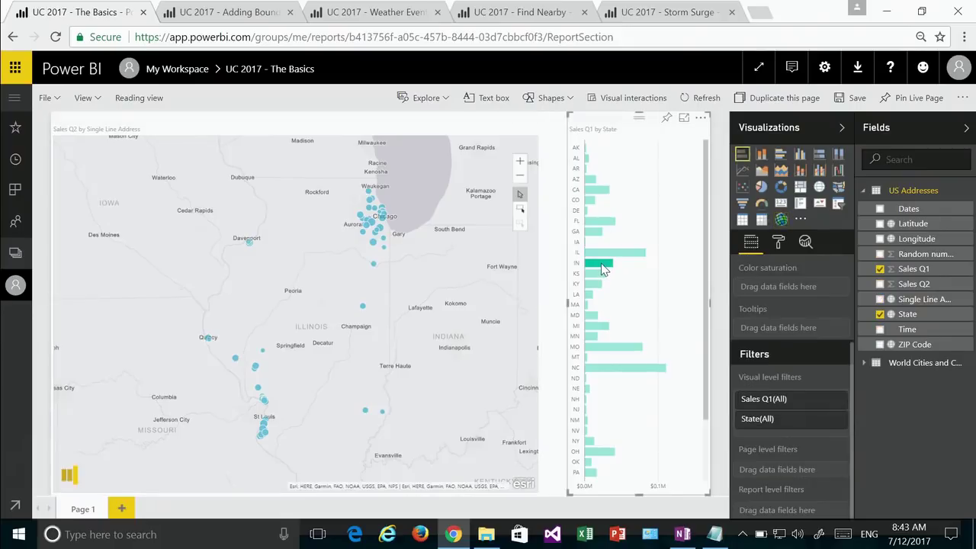
{"action": "left_click", "coordinate": [479, 340]}
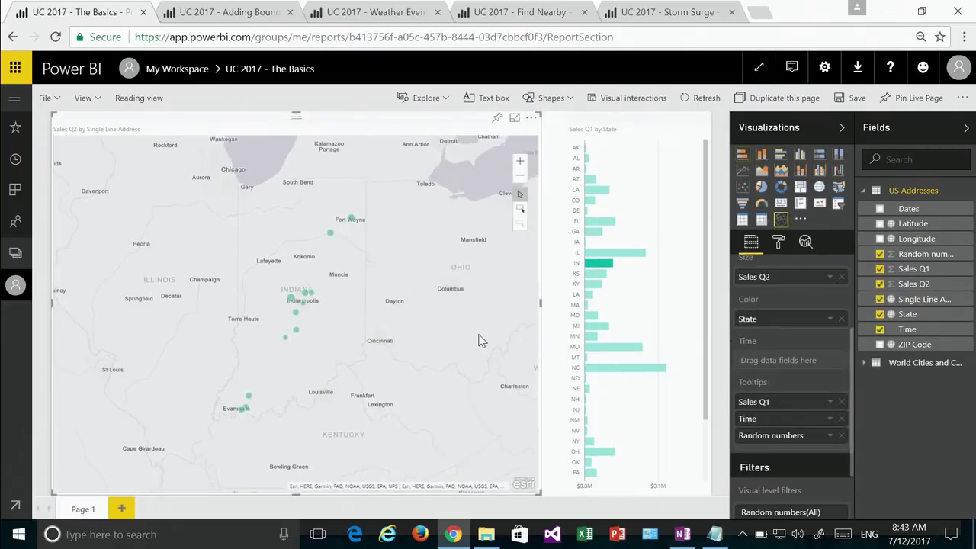
Step: Zoom the map out to North America and try selecting the western US address points
{"action": "left_click", "coordinate": [521, 210]}
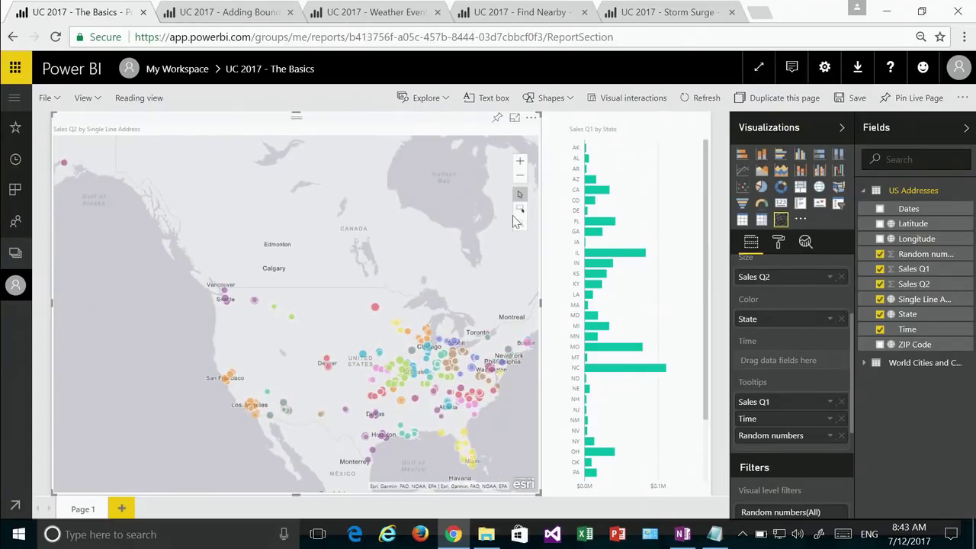
{"action": "left_click_drag", "start_coordinate": [209, 269], "coordinate": [347, 340]}
{"action": "left_click", "coordinate": [520, 208]}
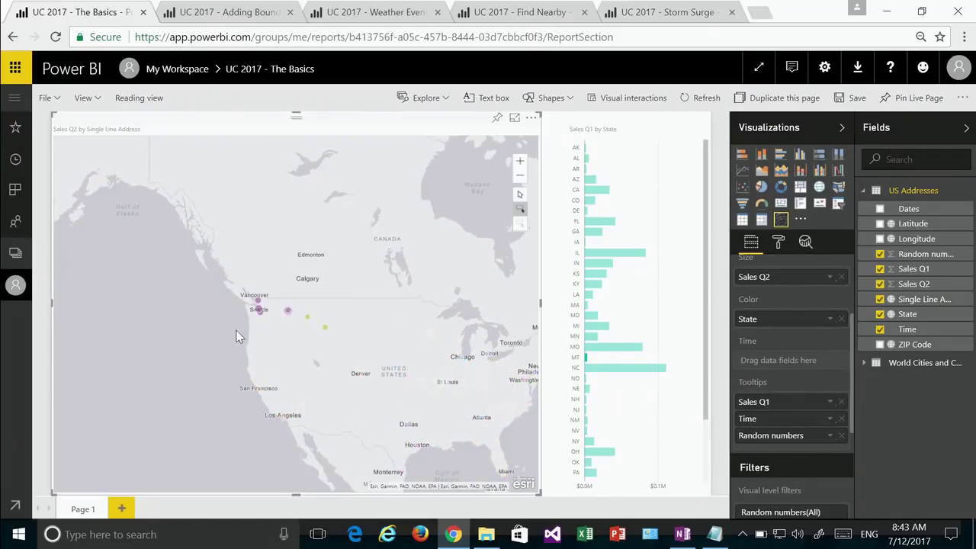
{"action": "left_click_drag", "start_coordinate": [216, 339], "coordinate": [193, 360]}
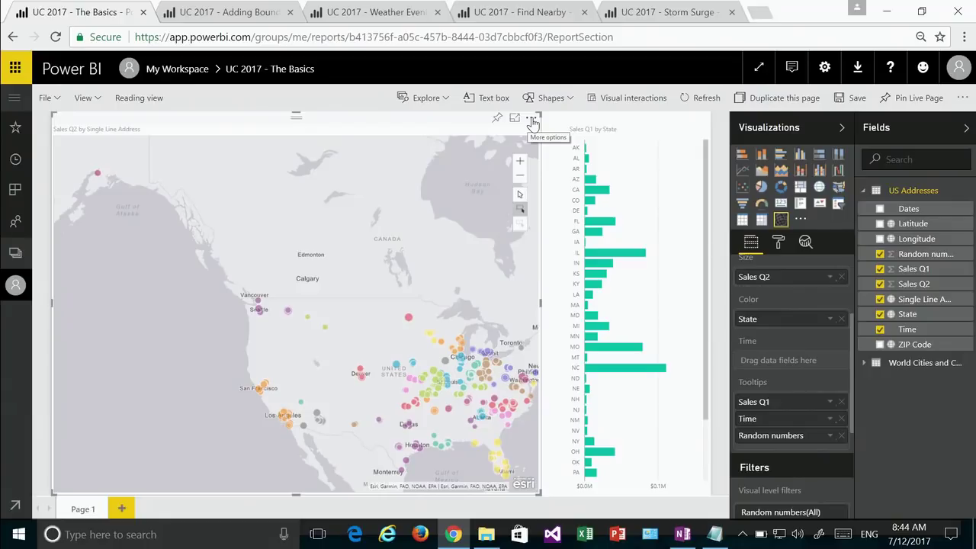
Step: Choose Edit from the map visual's More options (...) menu
{"action": "left_click", "coordinate": [532, 121]}
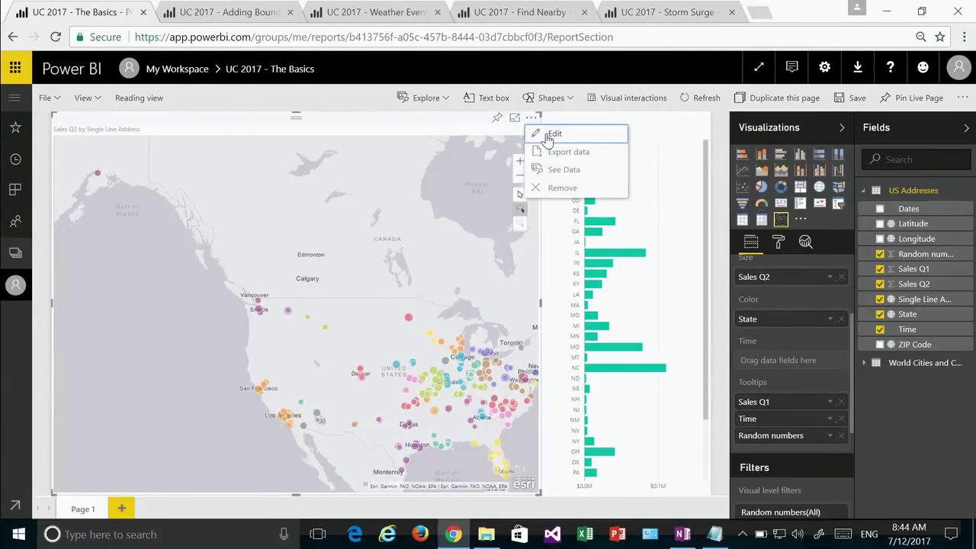
{"action": "left_click", "coordinate": [549, 136]}
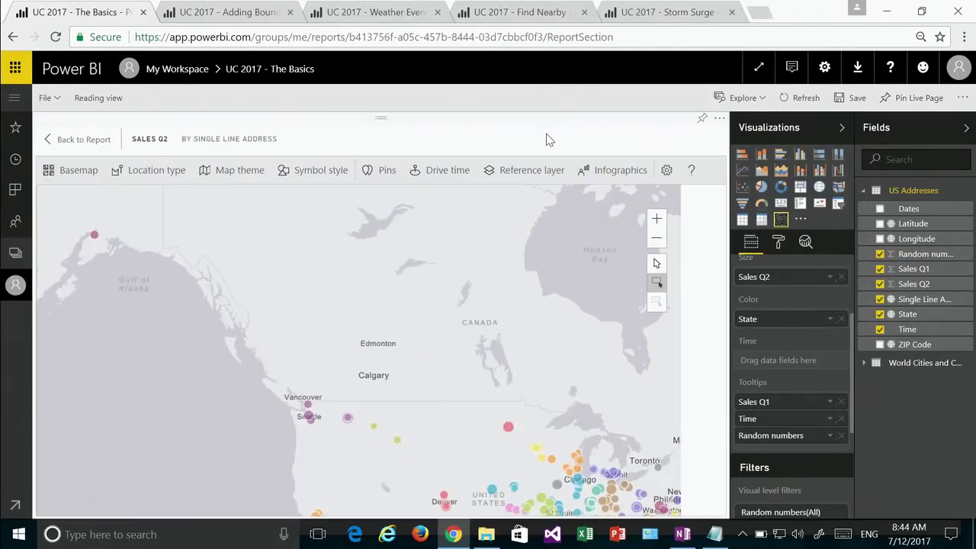
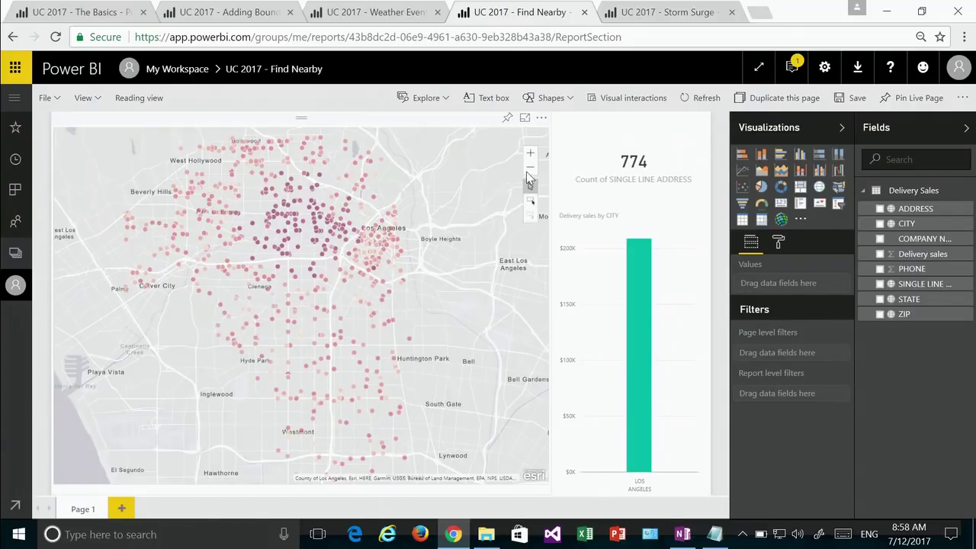
Step: Choose Edit from the delivery-sales map's More options menu to open it in focus mode
{"action": "left_click", "coordinate": [541, 117]}
{"action": "left_click", "coordinate": [550, 134]}
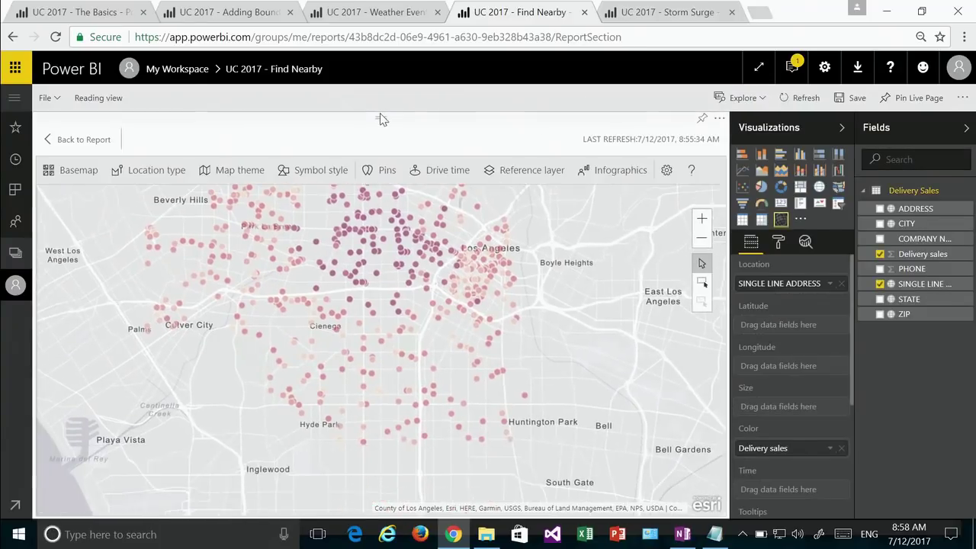
{"action": "left_click", "coordinate": [379, 171]}
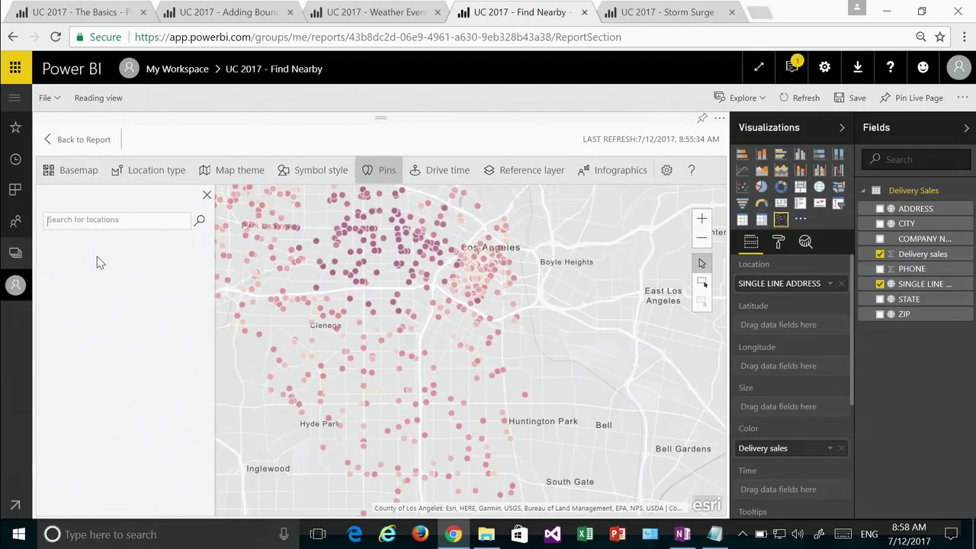
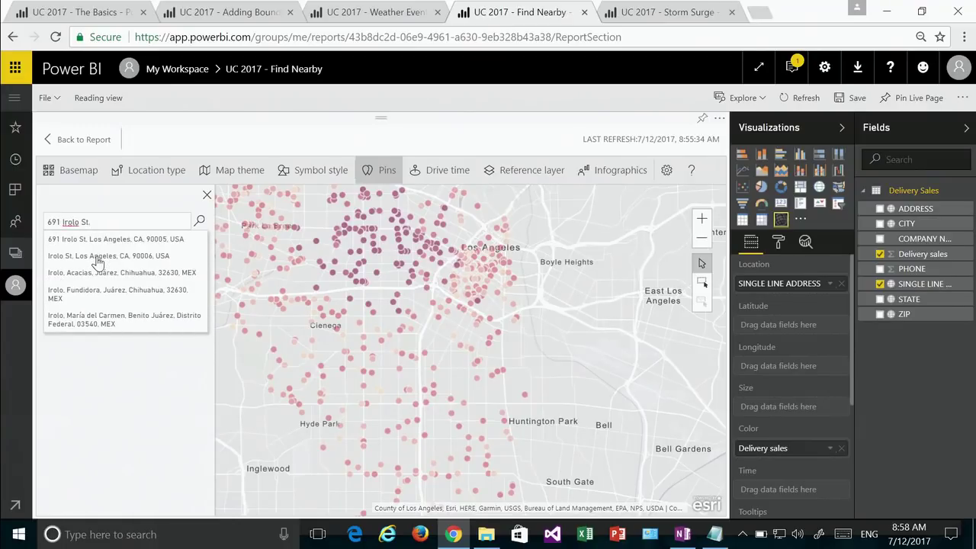
{"action": "left_click", "coordinate": [99, 239]}
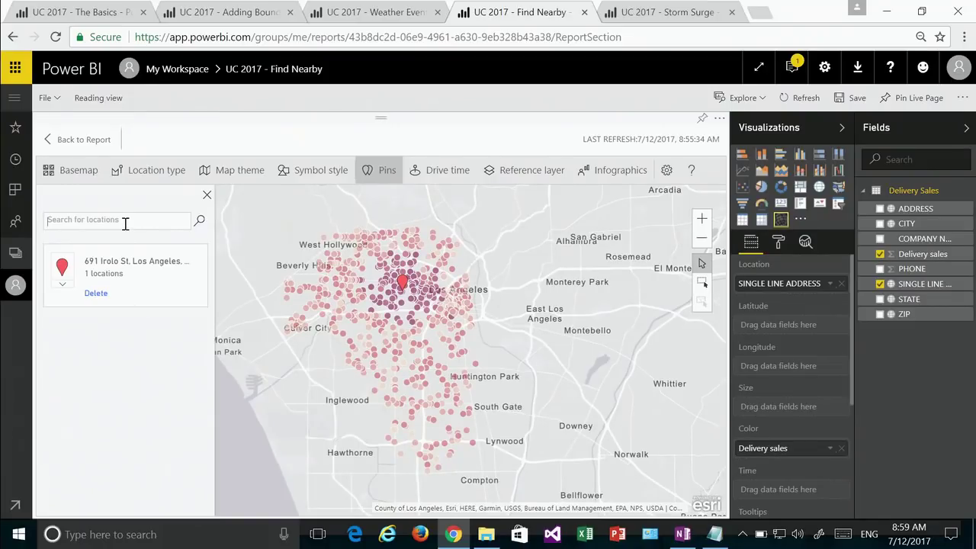
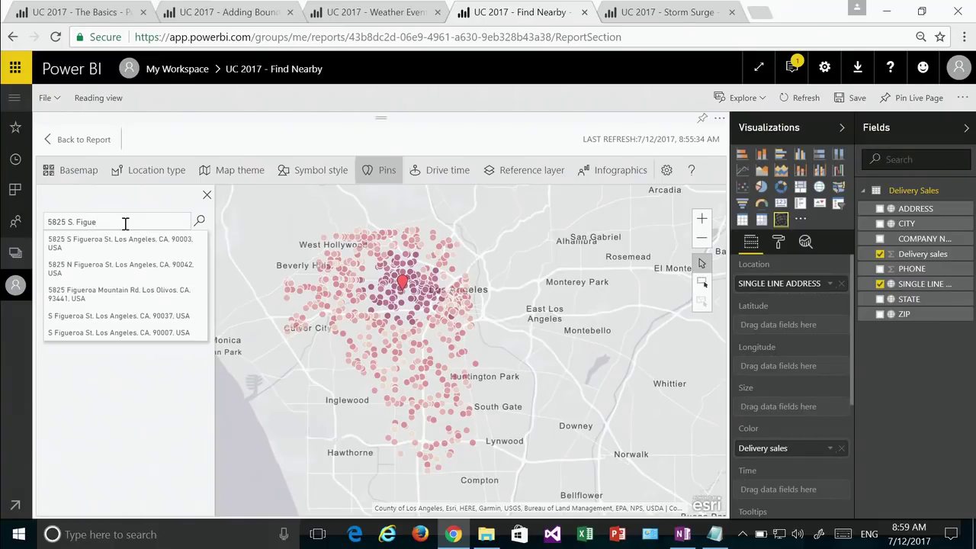
{"action": "left_click", "coordinate": [125, 241]}
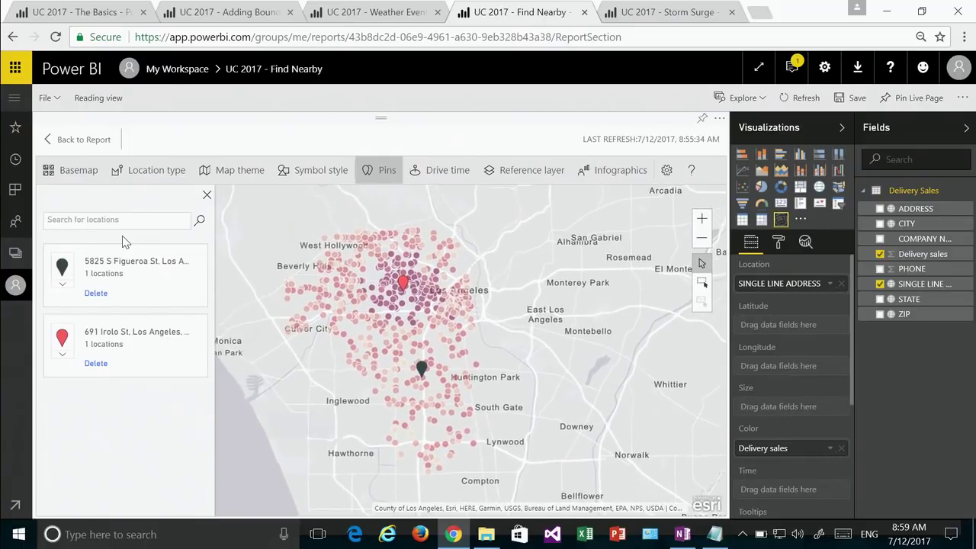
Step: Color the Irolo St pin teal and the Figueroa pin yellow
{"action": "left_click", "coordinate": [65, 360]}
{"action": "left_click", "coordinate": [109, 372]}
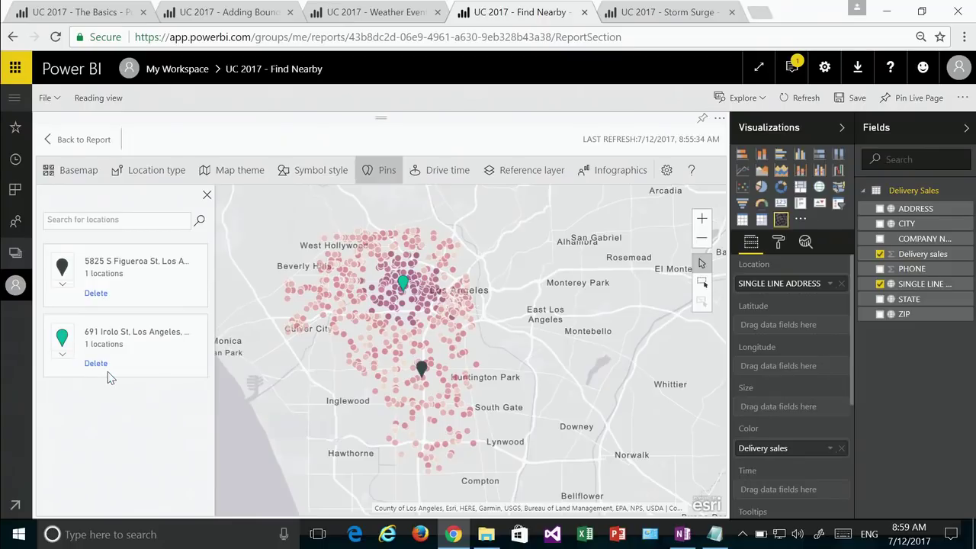
{"action": "left_click", "coordinate": [68, 284]}
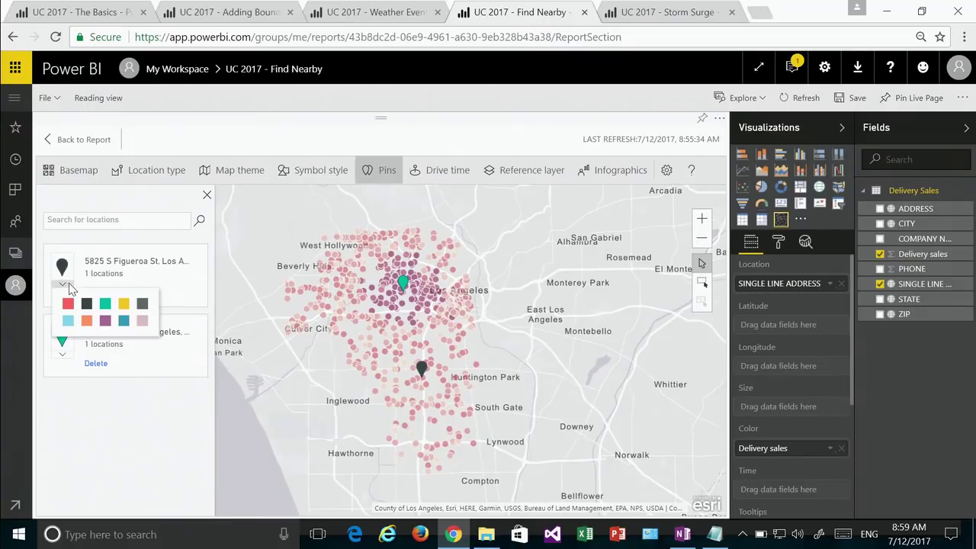
{"action": "left_click", "coordinate": [123, 304]}
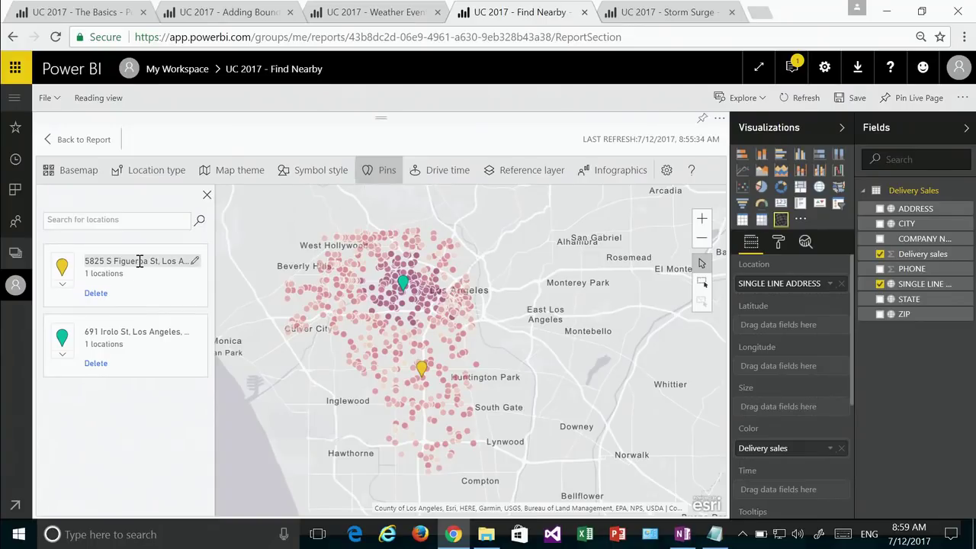
Step: Rename the pins 'DJ and Scott's Breakfast Burrito Bistro' and 'Proposed 1'
{"action": "left_click", "coordinate": [103, 334]}
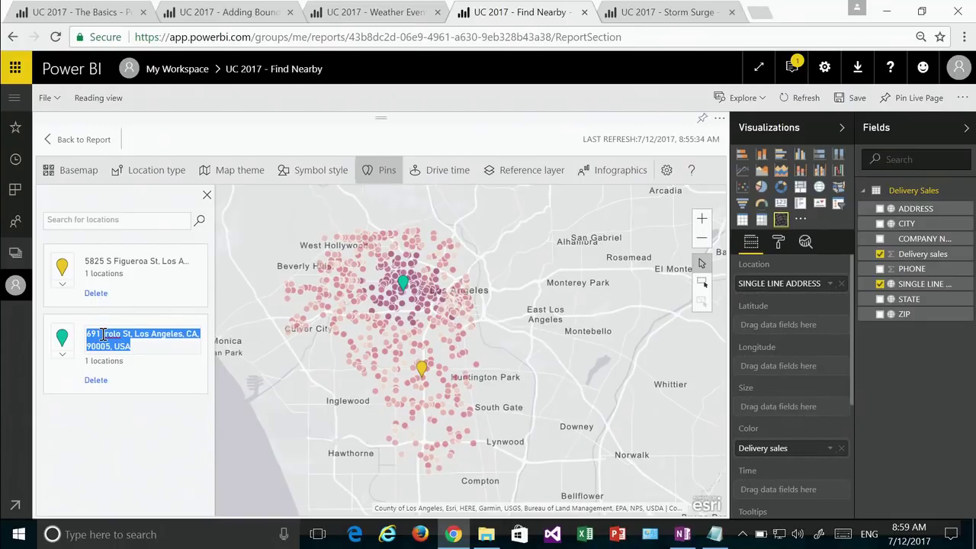
{"action": "type", "text": "DJ and"}
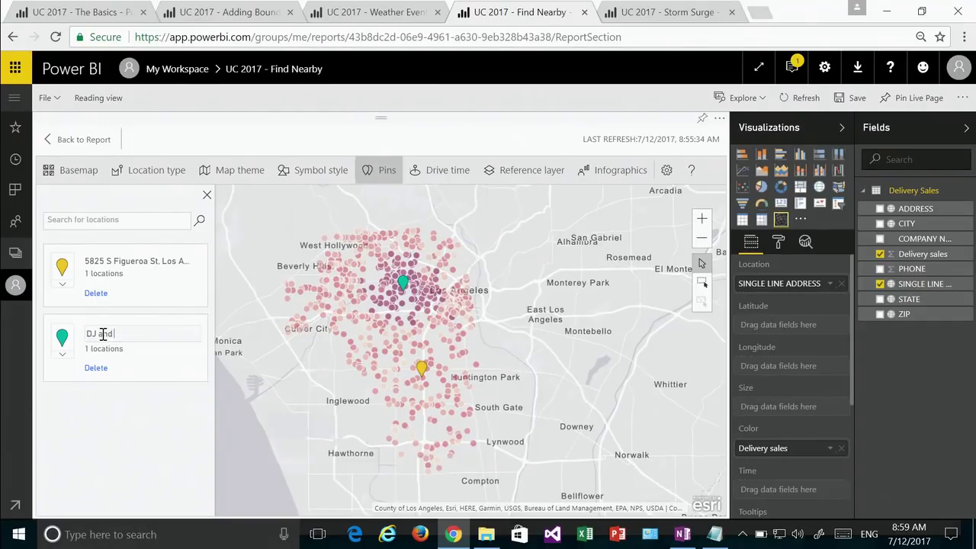
{"action": "type", "text": " s Scott's Breakfast Burrito"}
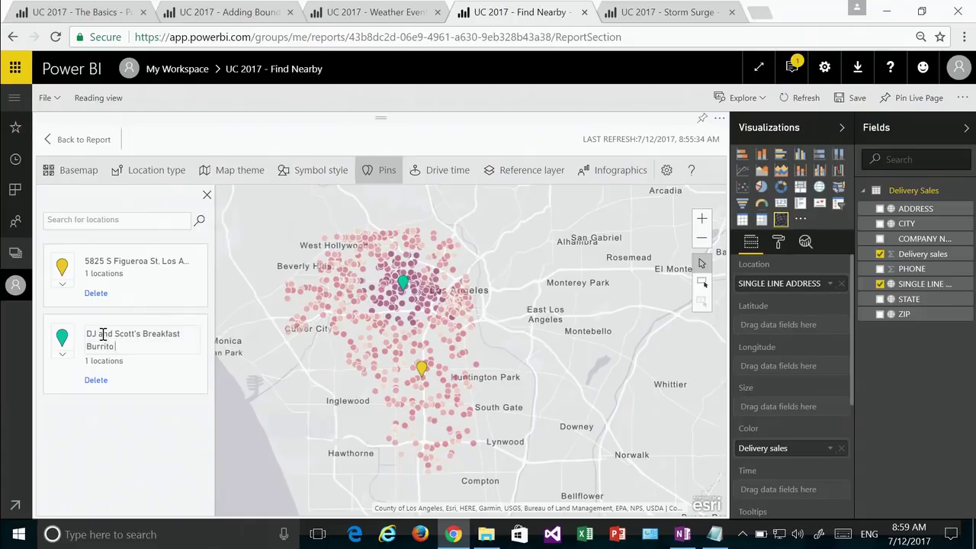
{"action": "type", "text": " Bistro"}
{"action": "key", "text": "Return"}
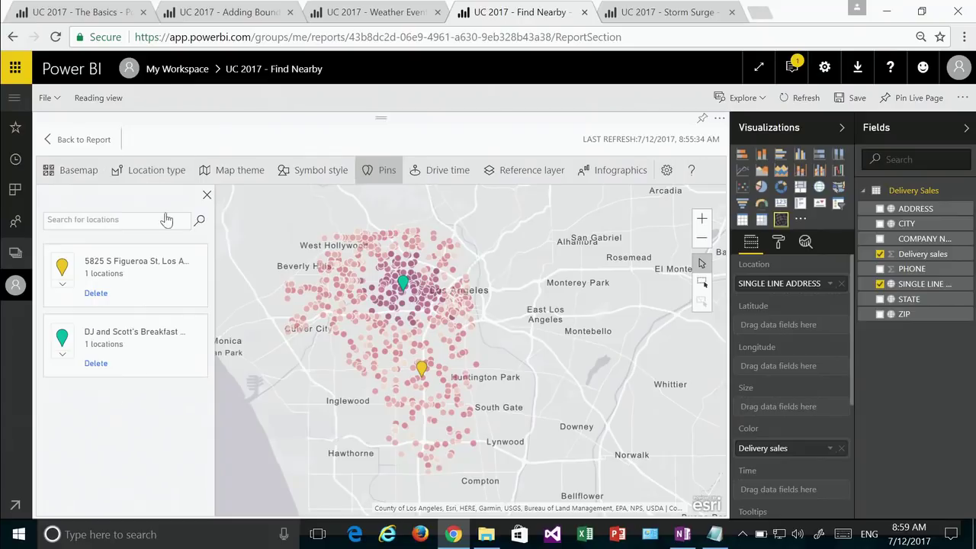
{"action": "left_click", "coordinate": [150, 261]}
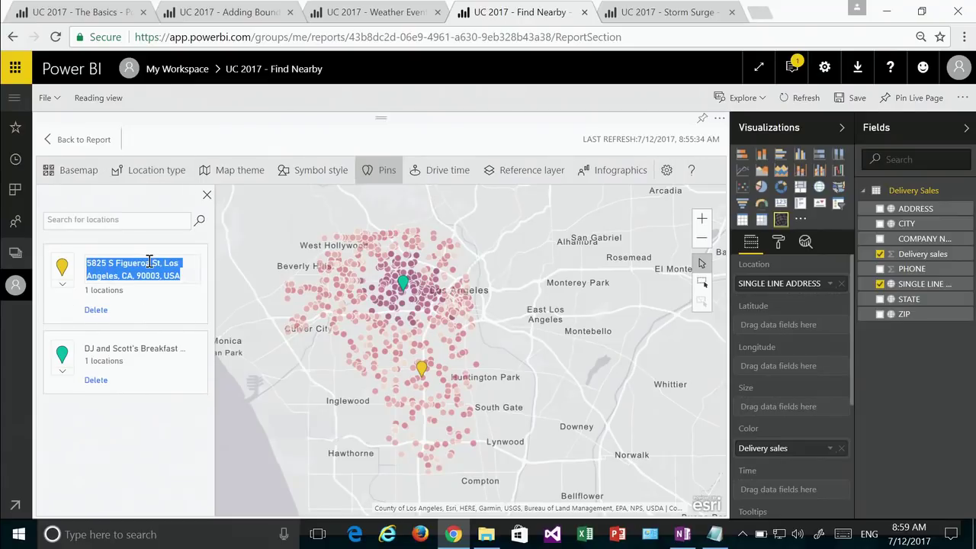
{"action": "type", "text": "Proposed 1"}
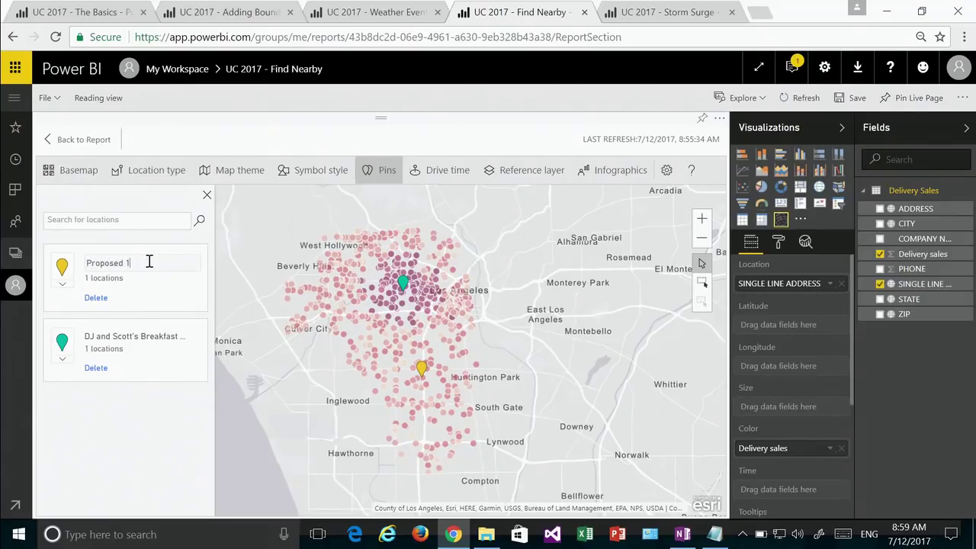
{"action": "key", "text": "Return"}
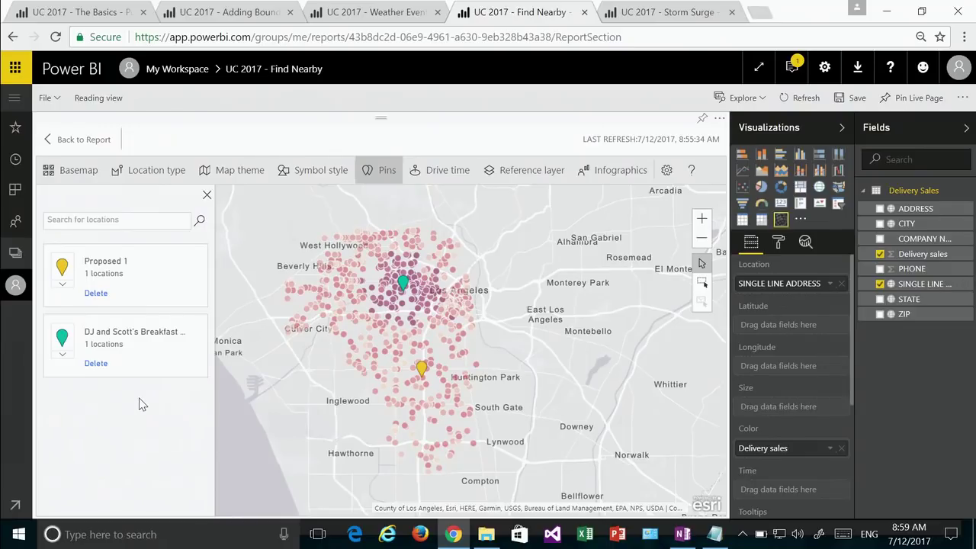
Step: Create 5-minute drive-time areas around the teal and yellow pins
{"action": "left_click", "coordinate": [430, 172]}
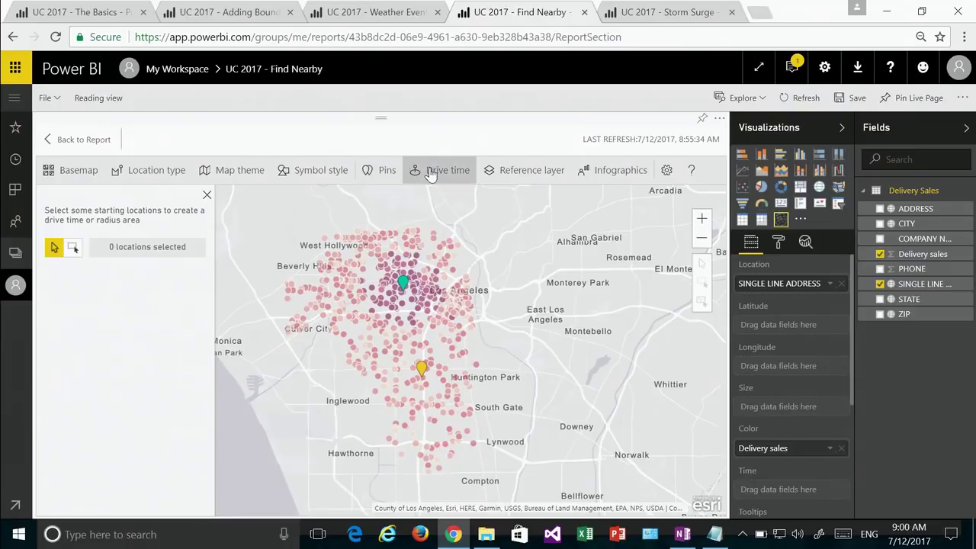
{"action": "scroll", "coordinate": [402, 303], "scroll_direction": "up", "scroll_amount": 5}
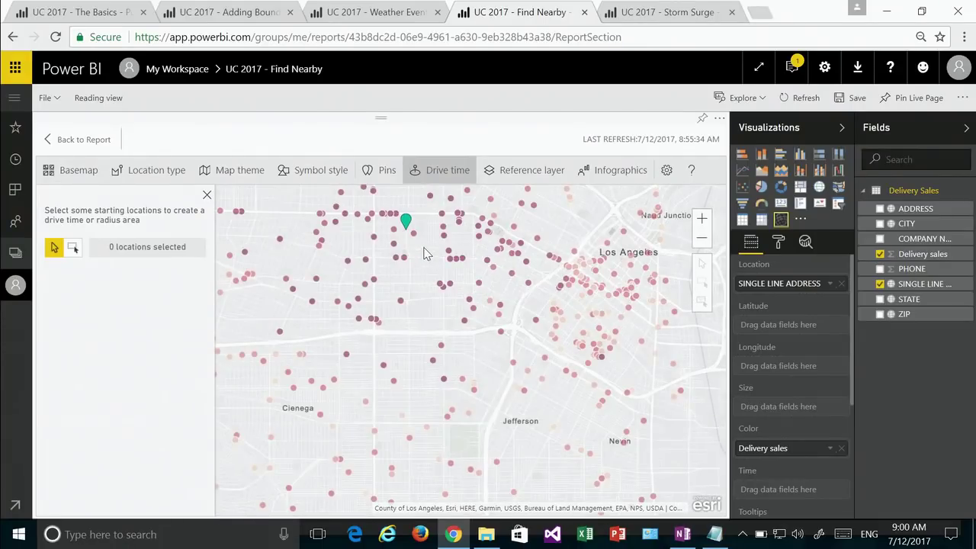
{"action": "left_click_drag", "start_coordinate": [425, 252], "coordinate": [429, 264]}
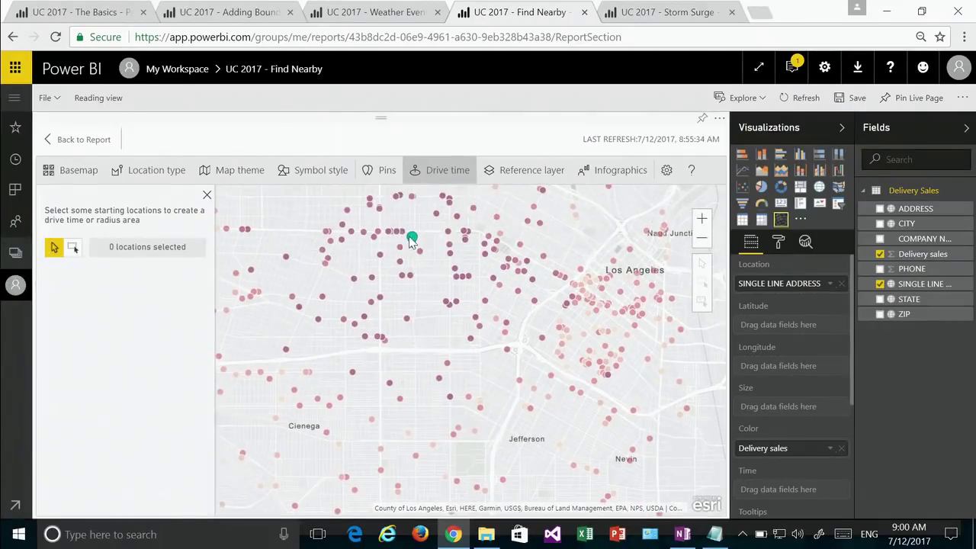
{"action": "left_click", "coordinate": [412, 239]}
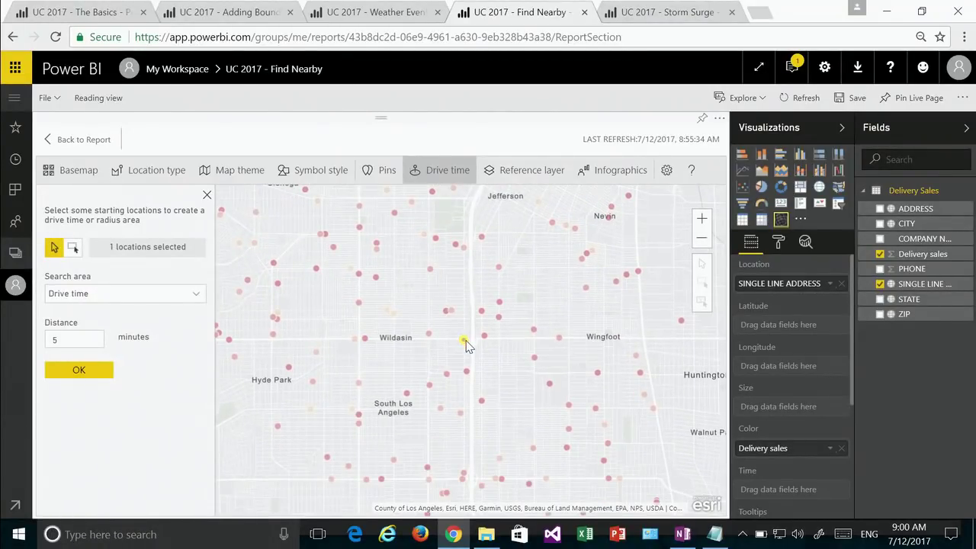
{"action": "left_click", "coordinate": [465, 341]}
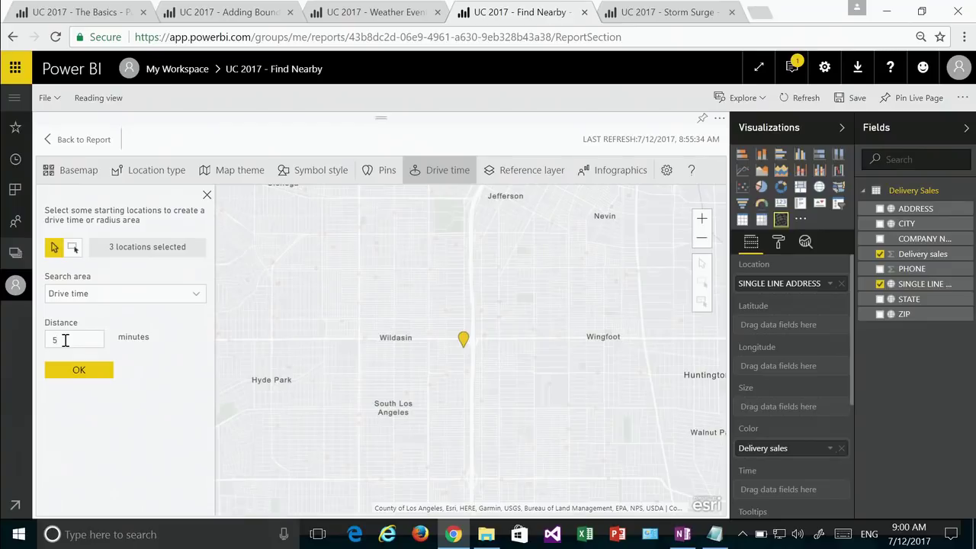
{"action": "left_click", "coordinate": [81, 371]}
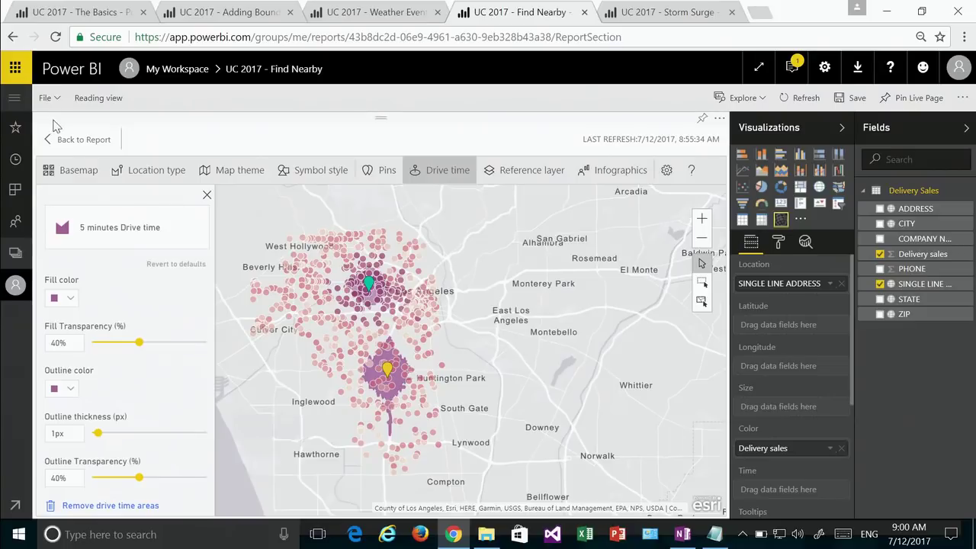
Step: Return to the report and narrow the map by dragging its right edge leftwards
{"action": "left_click", "coordinate": [67, 139]}
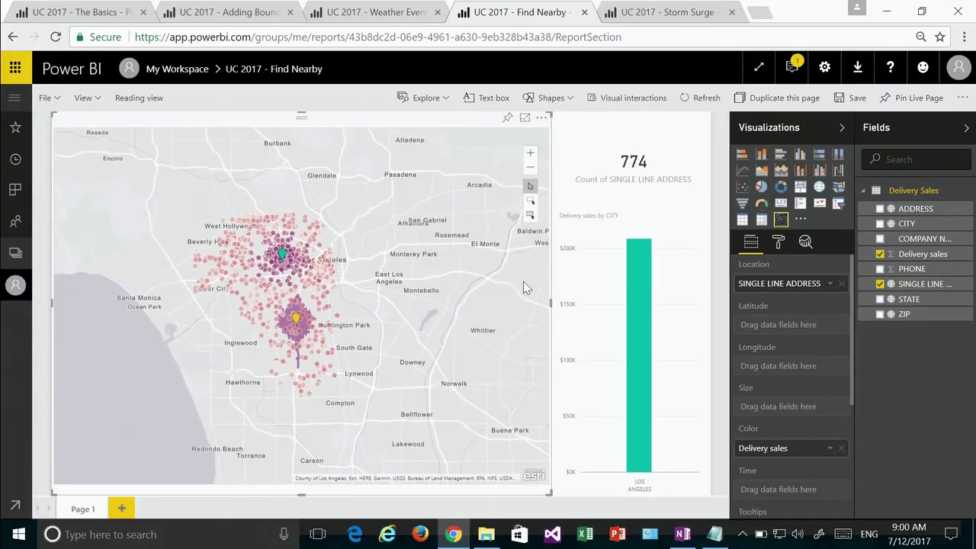
{"action": "left_click_drag", "start_coordinate": [550, 303], "coordinate": [337, 282]}
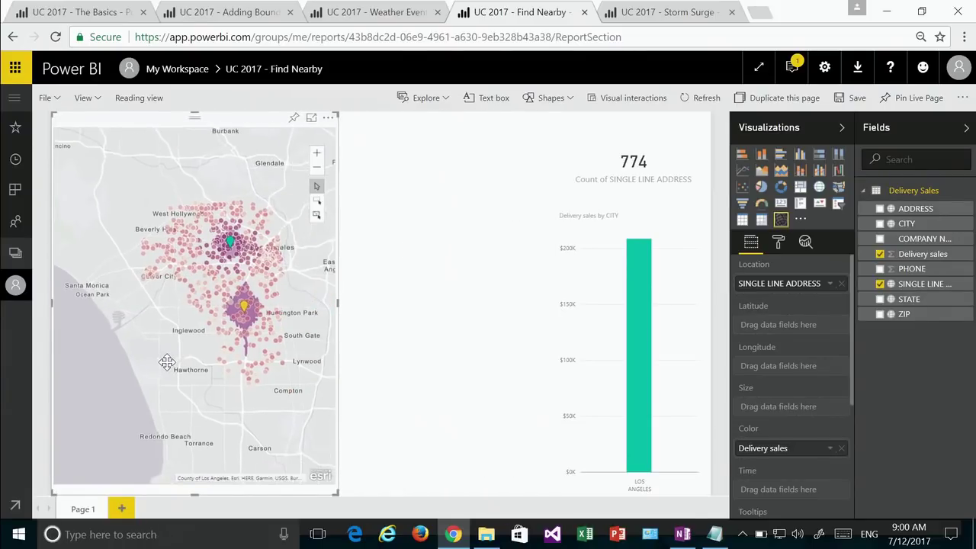
{"action": "left_click_drag", "start_coordinate": [337, 303], "coordinate": [278, 304]}
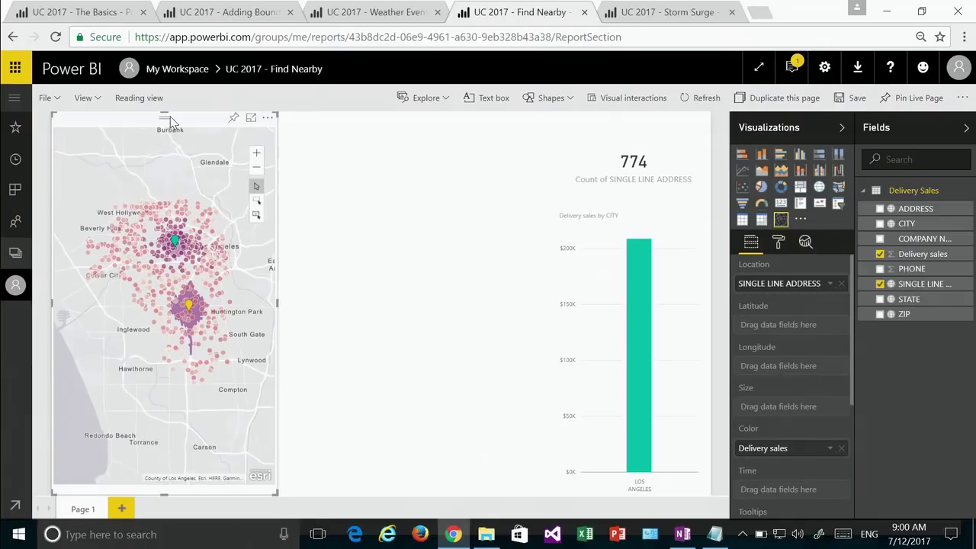
Step: Drag the copied map right, between the original map and the bar chart
{"action": "left_click_drag", "start_coordinate": [171, 122], "coordinate": [175, 122]}
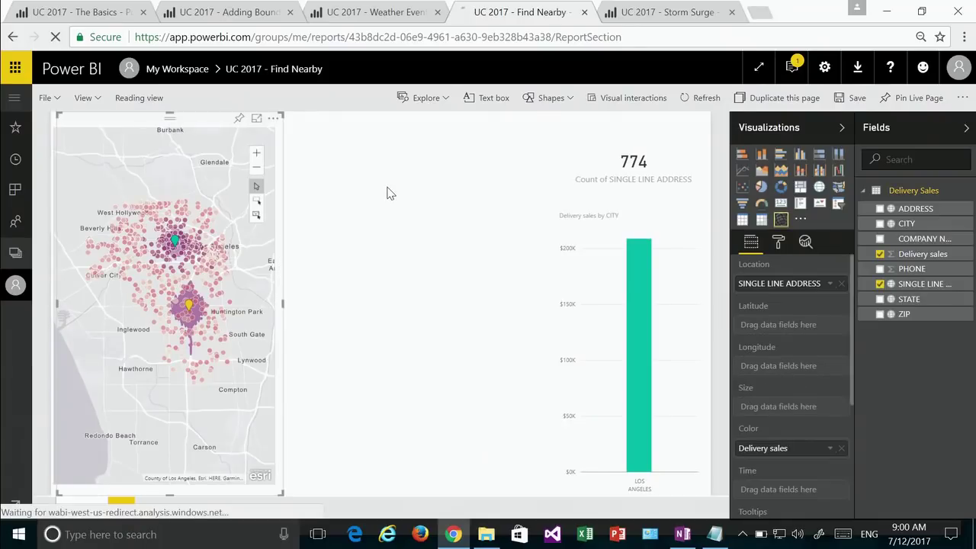
{"action": "left_click_drag", "start_coordinate": [185, 119], "coordinate": [424, 132]}
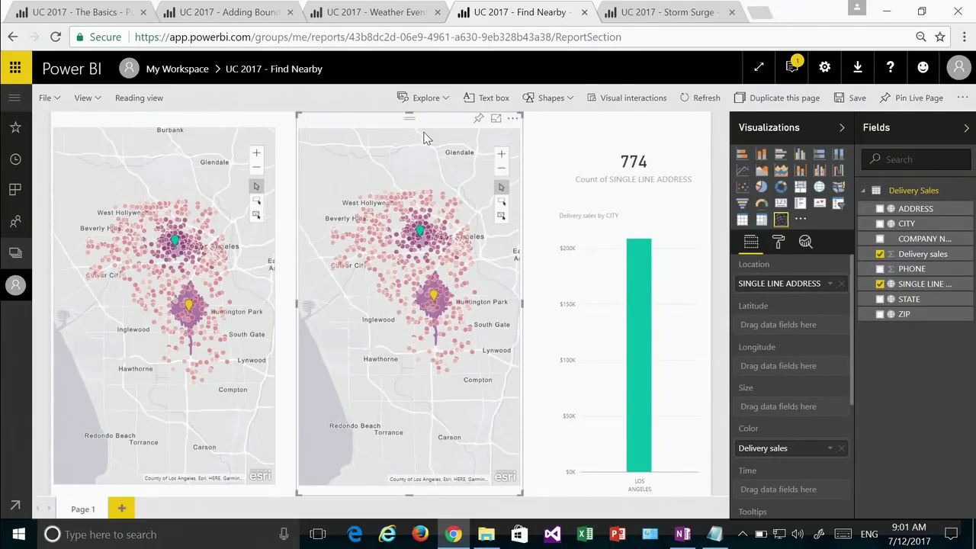
Step: Open the second map for editing and remove its existing drive-time areas
{"action": "left_click", "coordinate": [512, 119]}
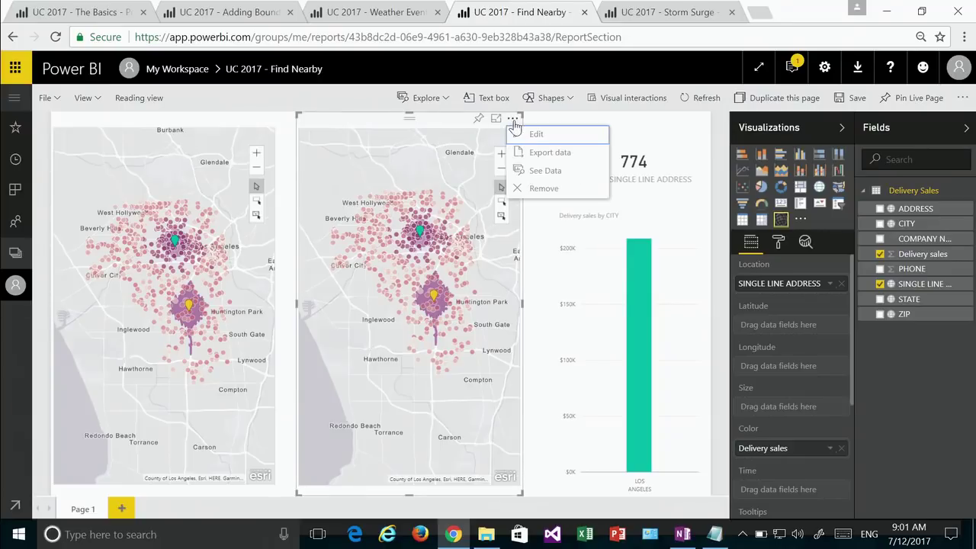
{"action": "left_click", "coordinate": [526, 134]}
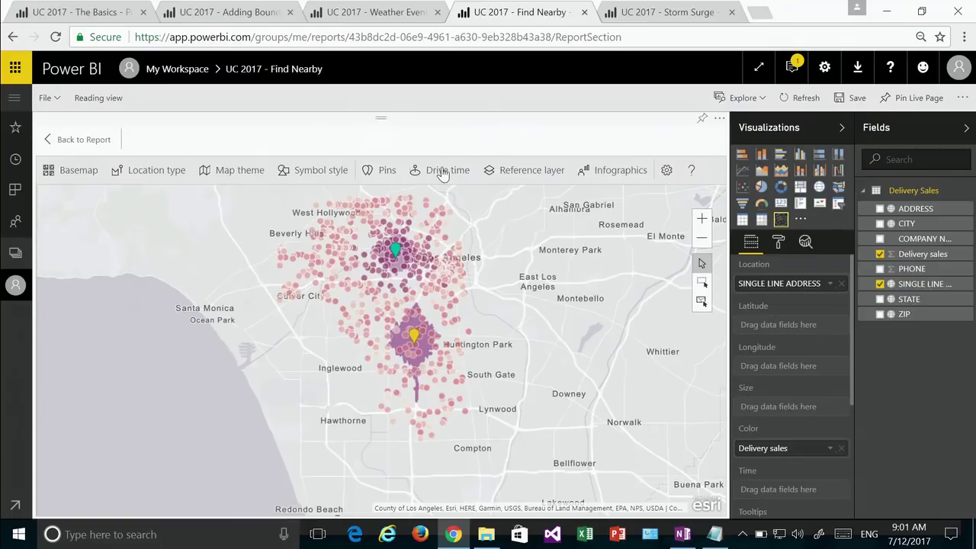
{"action": "left_click", "coordinate": [440, 172]}
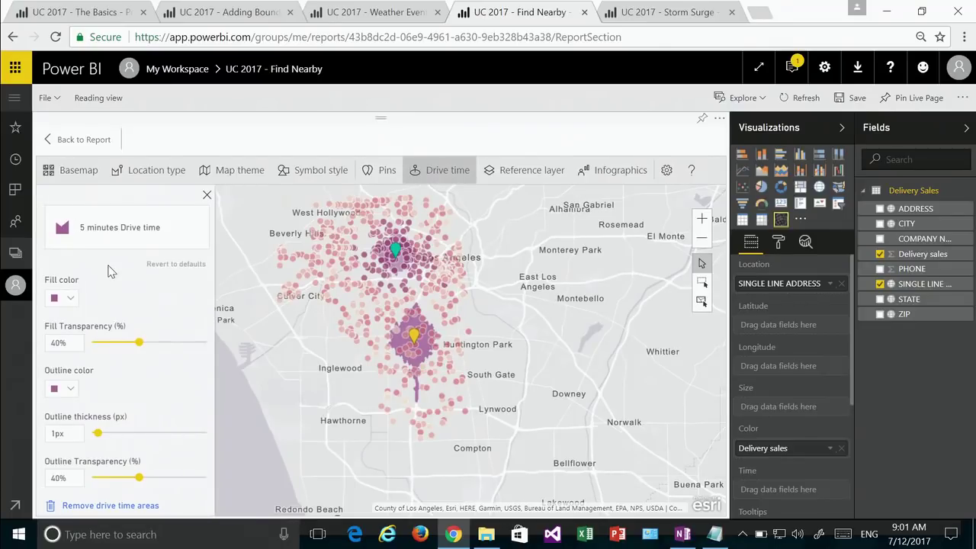
{"action": "left_click", "coordinate": [113, 506]}
Step: Create 10-minute drive-time areas around the selected pin starting locations
{"action": "left_click_drag", "start_coordinate": [307, 399], "coordinate": [301, 421]}
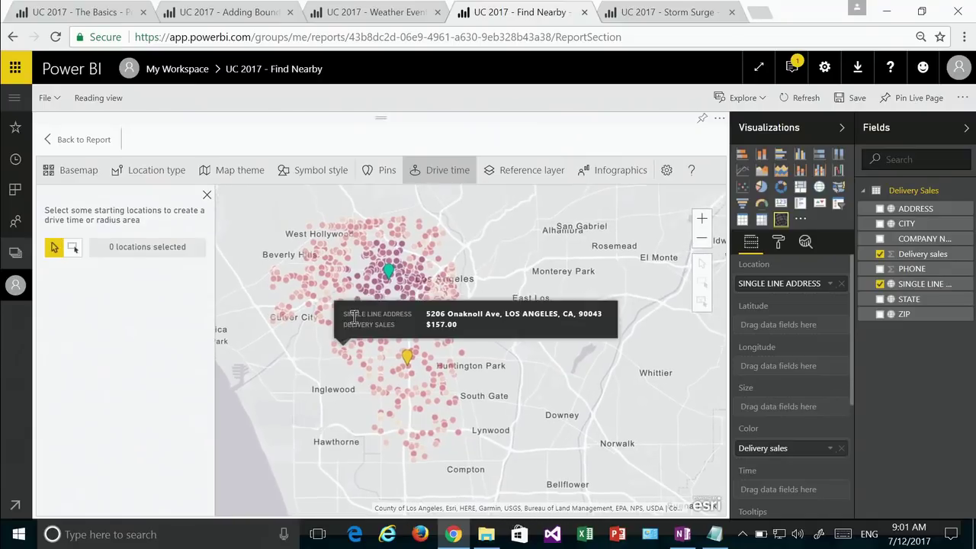
{"action": "left_click", "coordinate": [386, 287]}
{"action": "scroll", "coordinate": [393, 294], "scroll_direction": "up", "scroll_amount": 4}
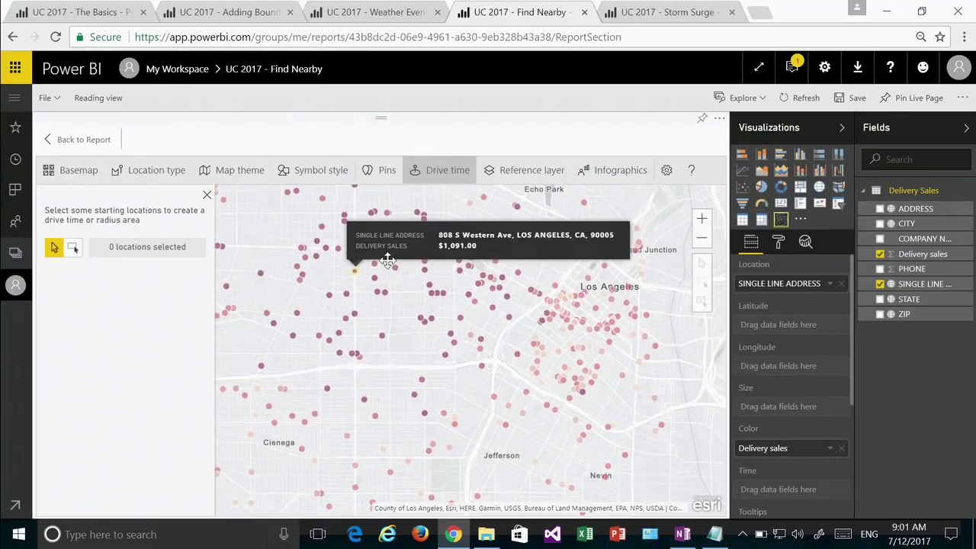
{"action": "left_click", "coordinate": [388, 265]}
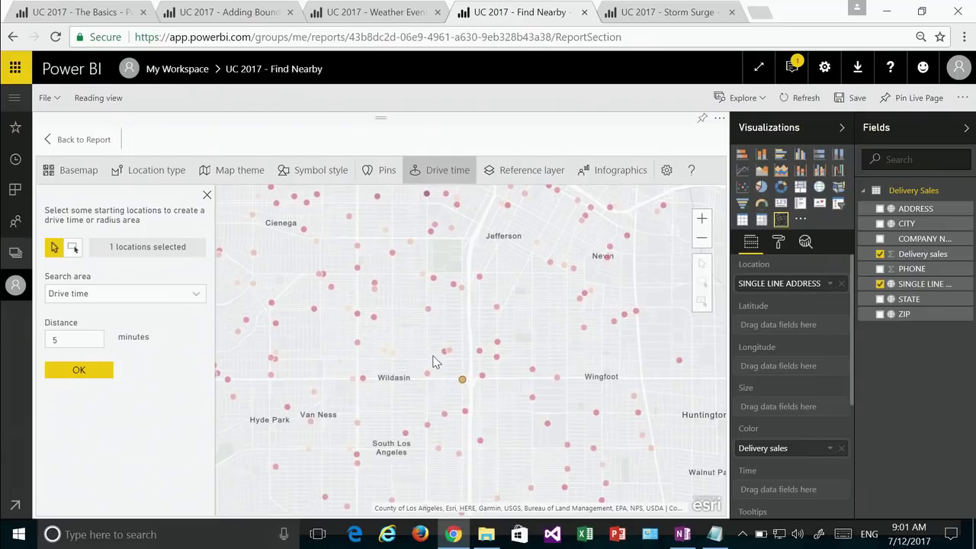
{"action": "left_click", "coordinate": [462, 381]}
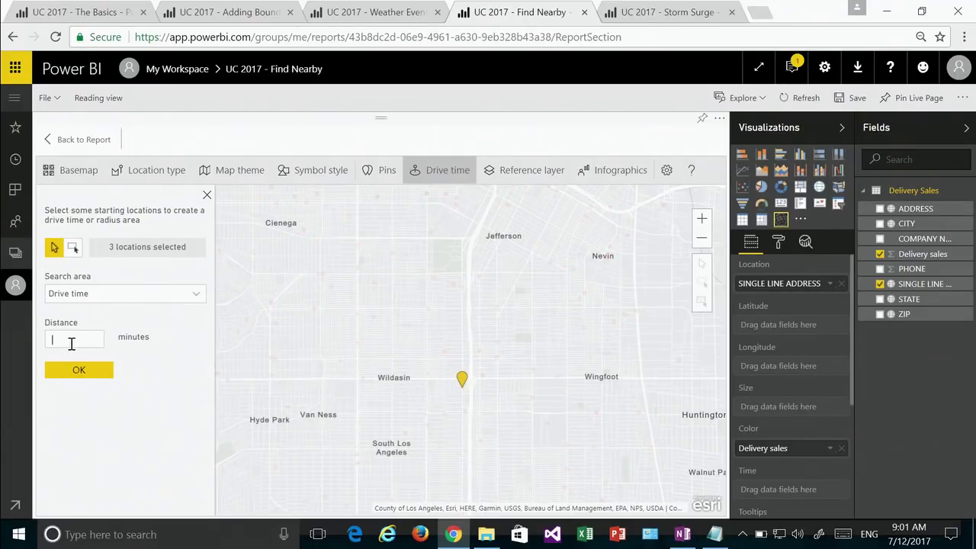
{"action": "type", "text": "10"}
{"action": "left_click", "coordinate": [81, 369]}
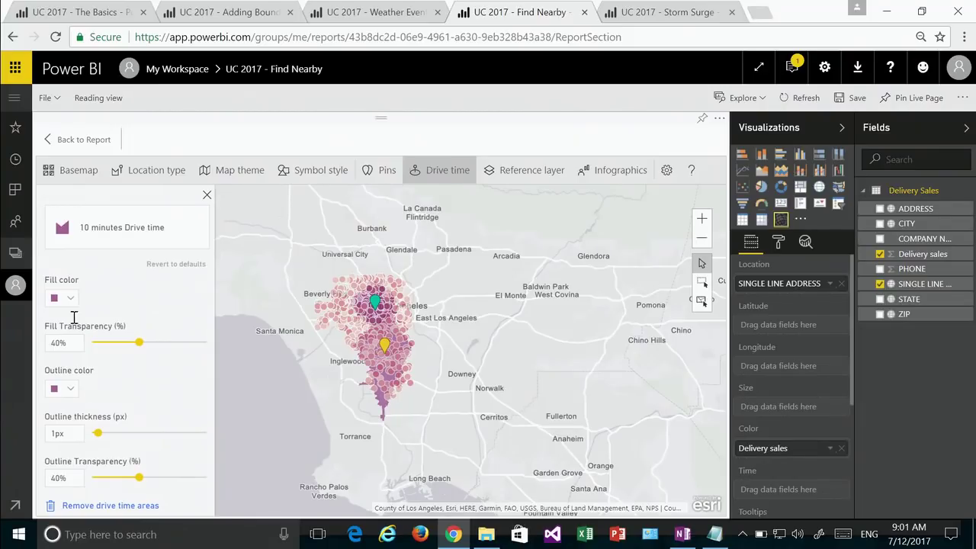
Step: Try yellow, orange and red fills for the drive-time areas, settling on teal
{"action": "left_click", "coordinate": [70, 300]}
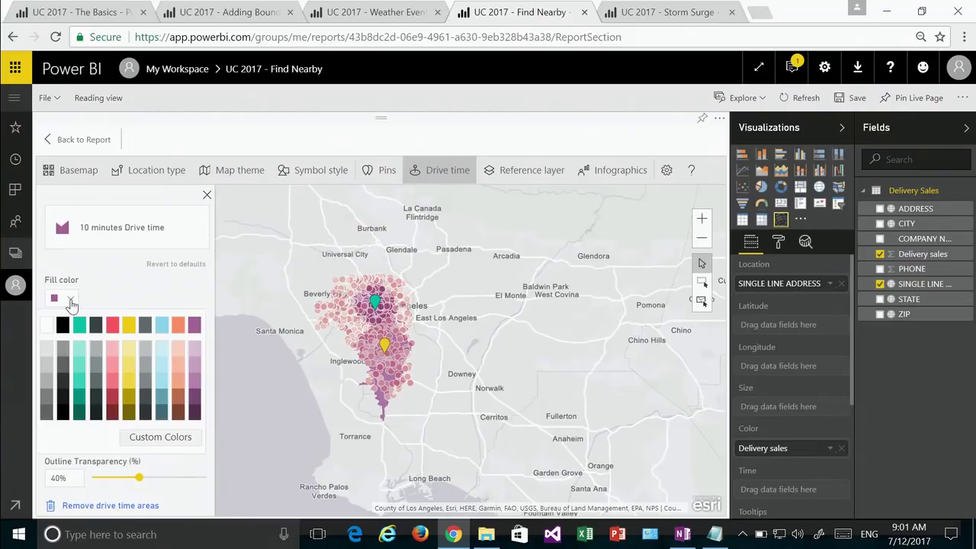
{"action": "left_click", "coordinate": [130, 328]}
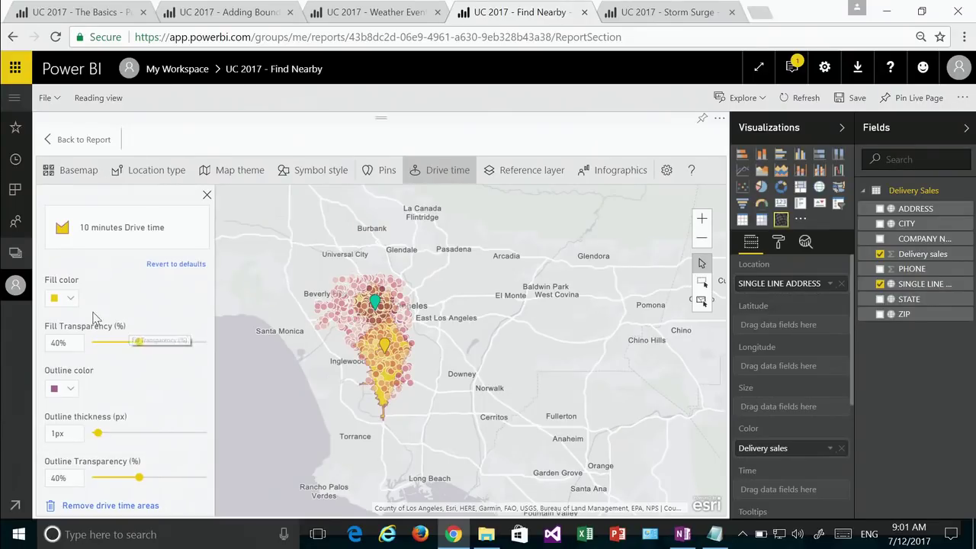
{"action": "left_click", "coordinate": [73, 302]}
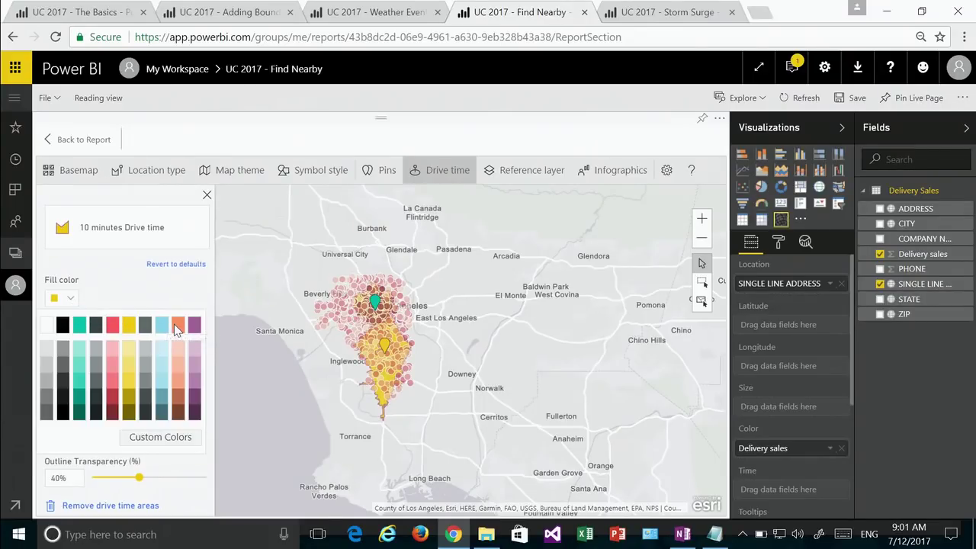
{"action": "left_click", "coordinate": [176, 325]}
{"action": "left_click", "coordinate": [70, 299]}
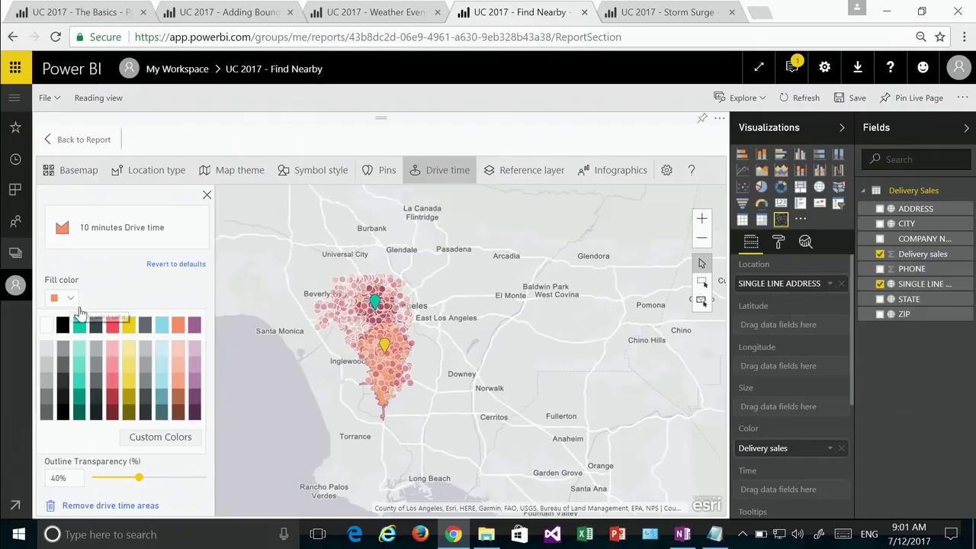
{"action": "left_click", "coordinate": [113, 326]}
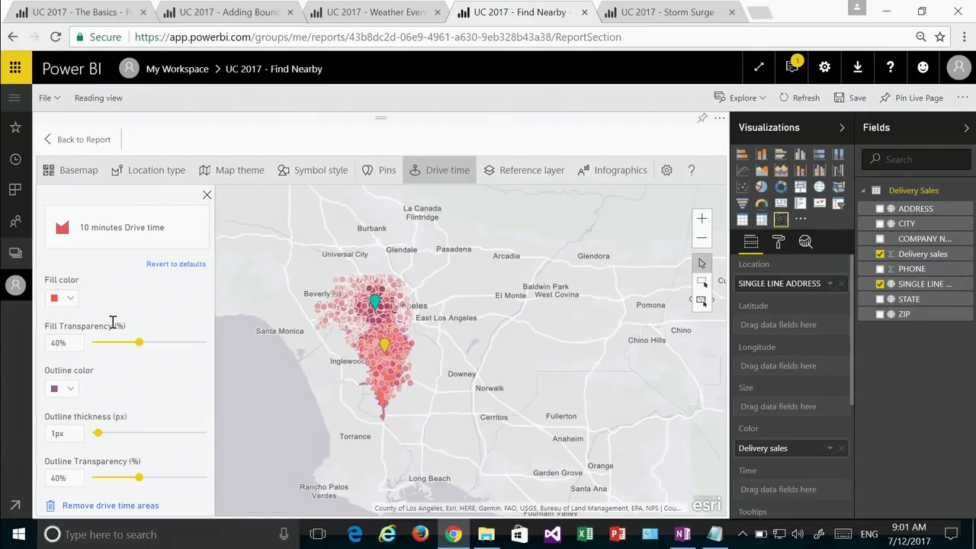
{"action": "left_click", "coordinate": [71, 299]}
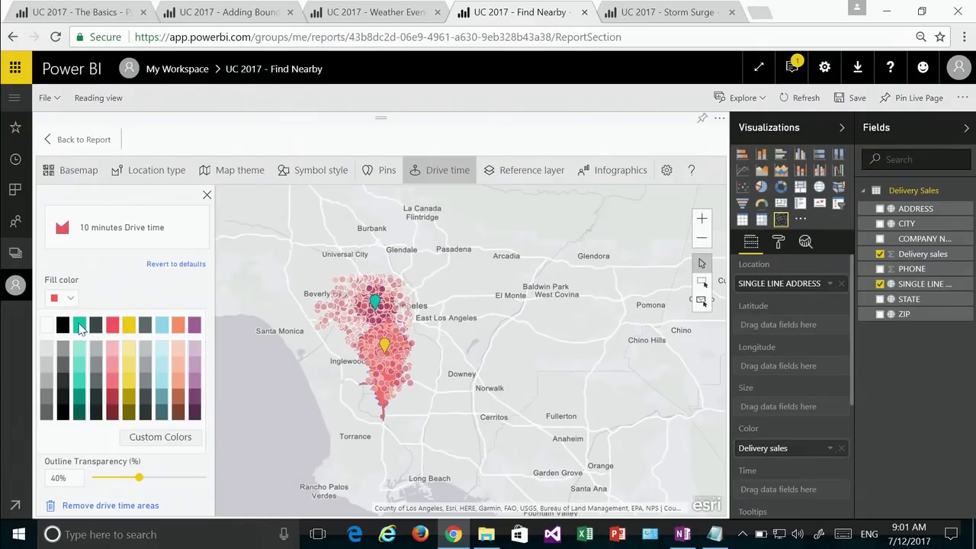
{"action": "left_click", "coordinate": [80, 325]}
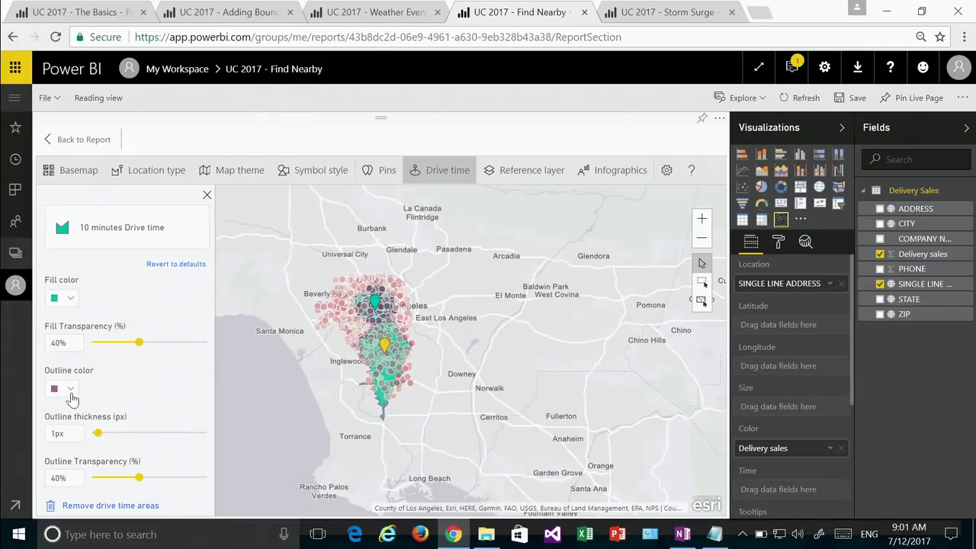
Step: Give the drive-time areas a light teal outline and go back to the report
{"action": "left_click", "coordinate": [71, 390]}
{"action": "left_click", "coordinate": [78, 276]}
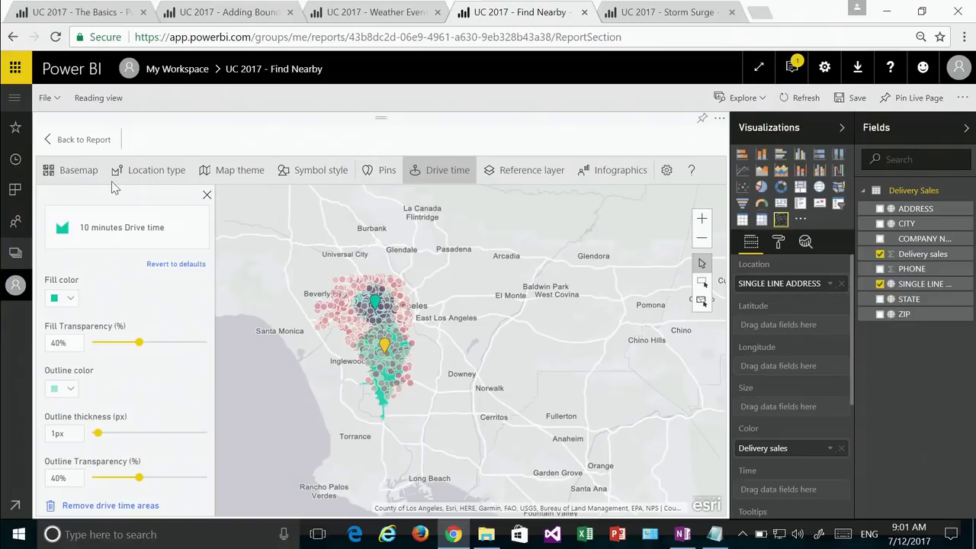
{"action": "left_click", "coordinate": [104, 149]}
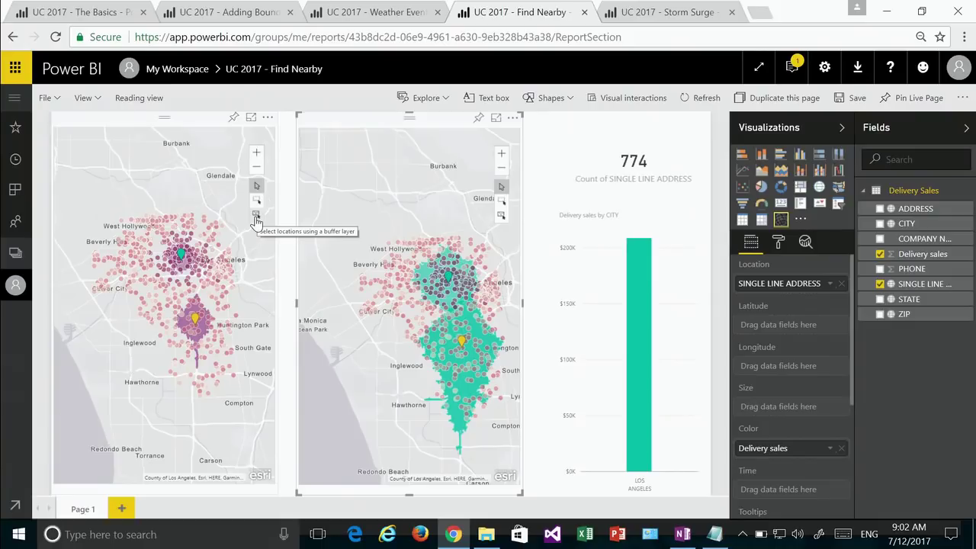
Step: On the left map, select customers by buffer area in the northern, then southern drive-time area
{"action": "left_click", "coordinate": [256, 219]}
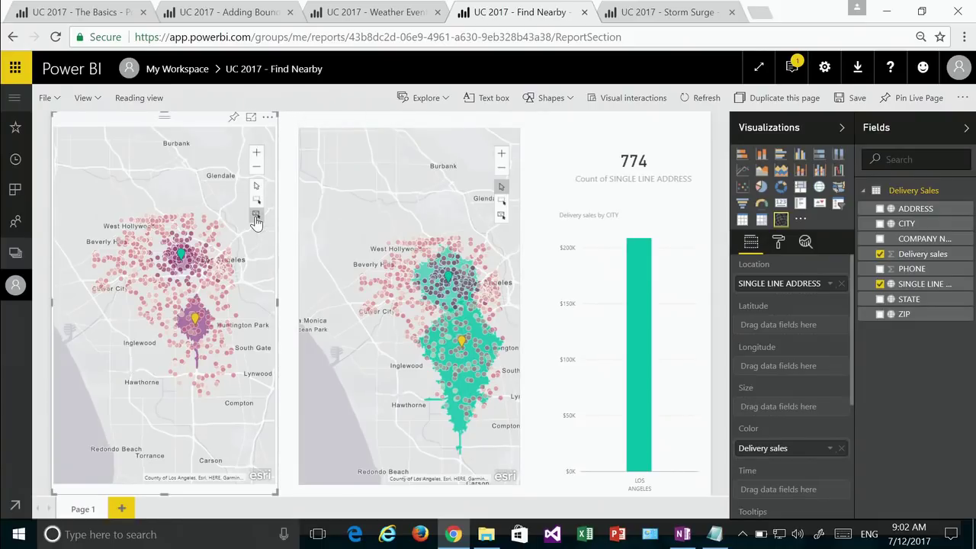
{"action": "left_click", "coordinate": [185, 269]}
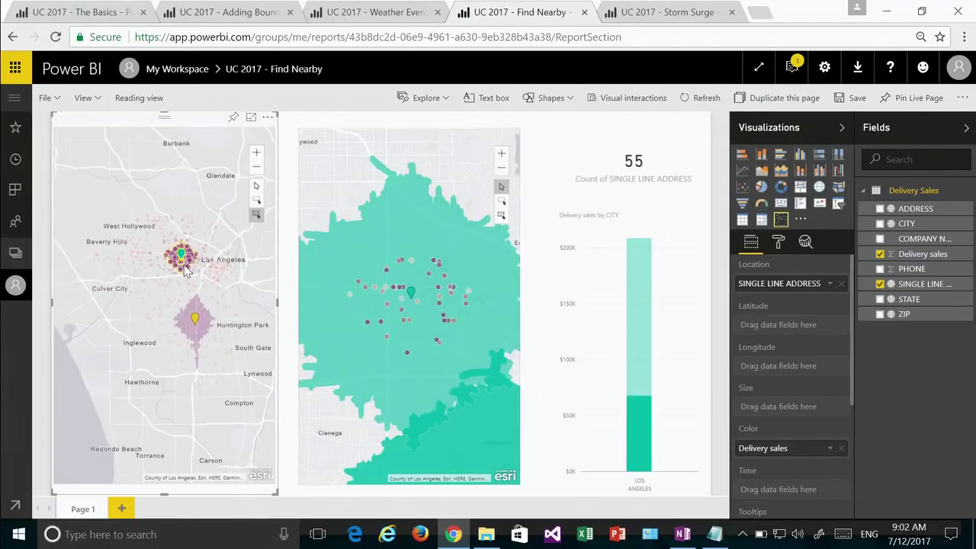
{"action": "left_click", "coordinate": [219, 368]}
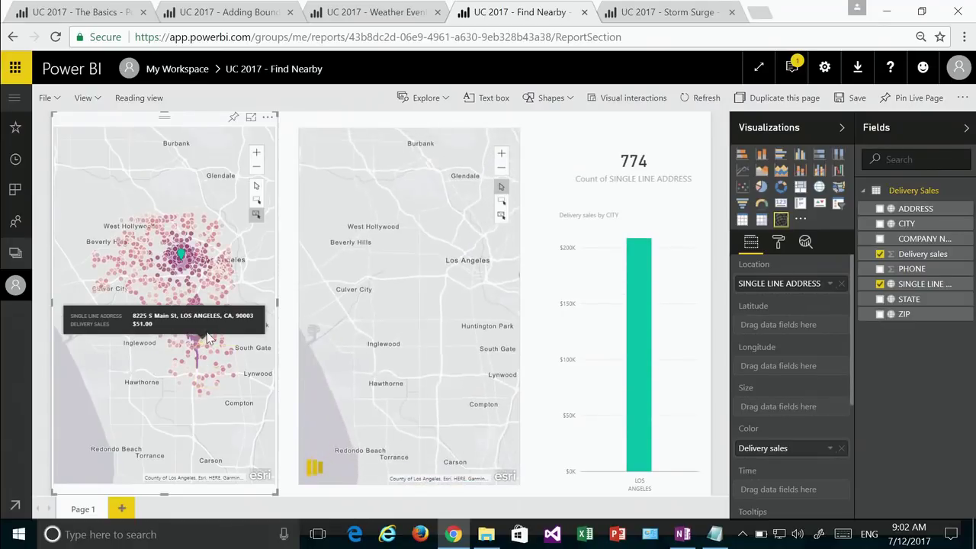
{"action": "left_click", "coordinate": [201, 339]}
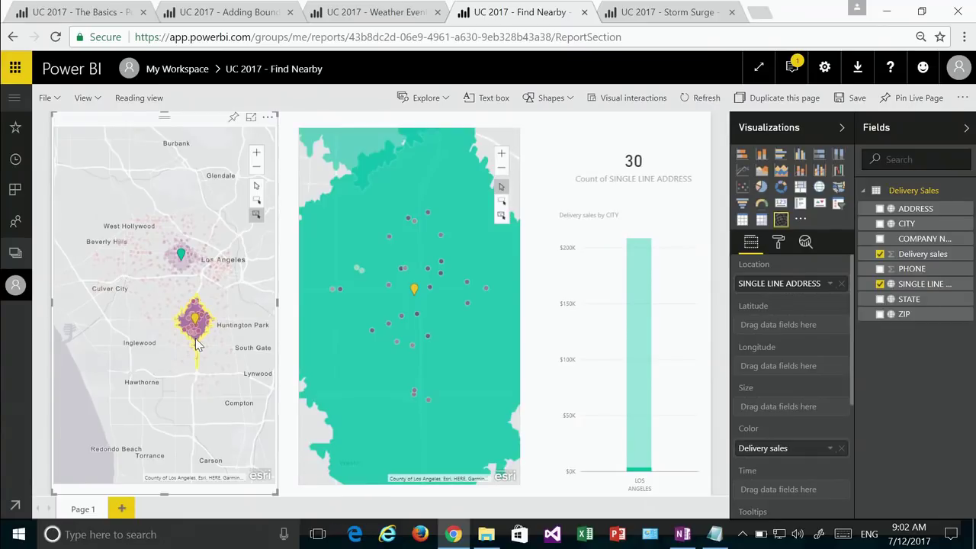
Step: On the second map, select customers within the upper teal 10-minute area
{"action": "left_click", "coordinate": [308, 171]}
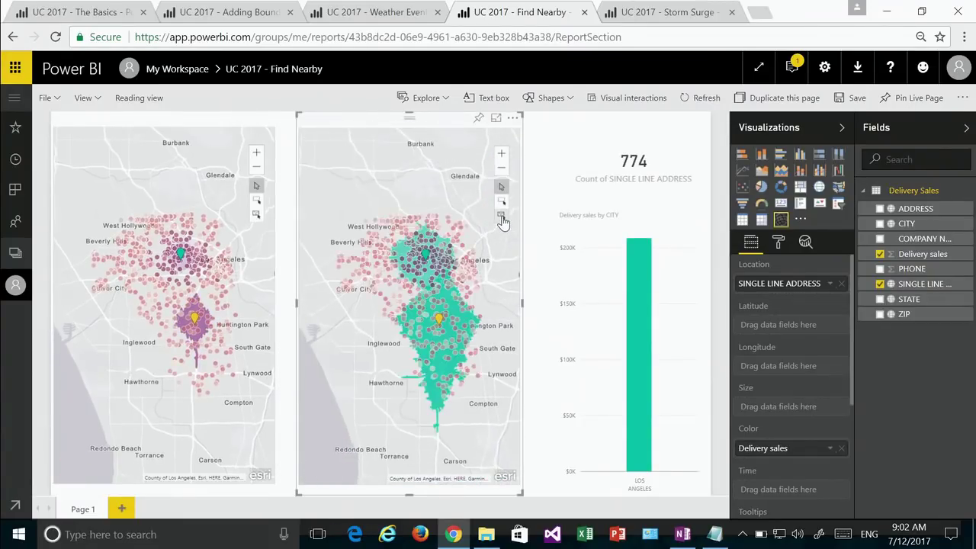
{"action": "left_click", "coordinate": [428, 279]}
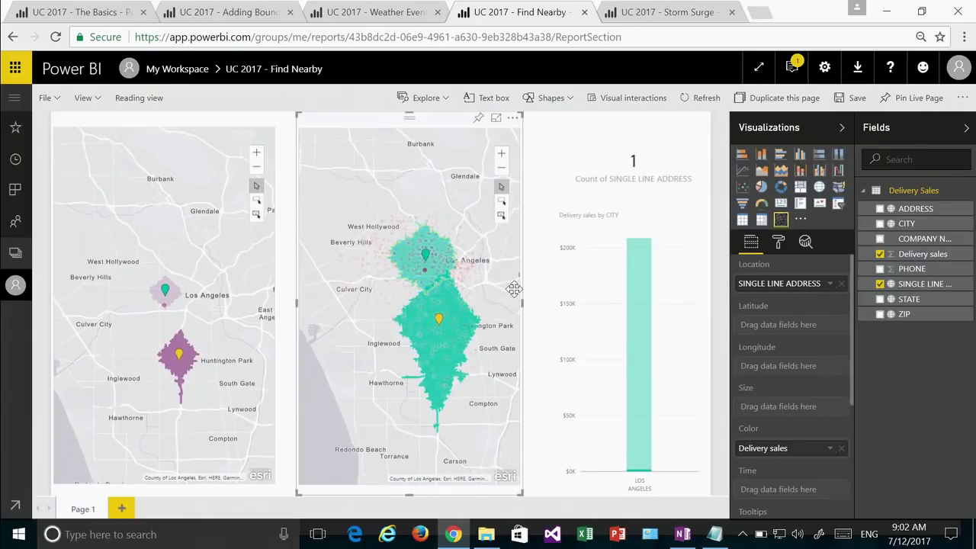
{"action": "left_click", "coordinate": [426, 284]}
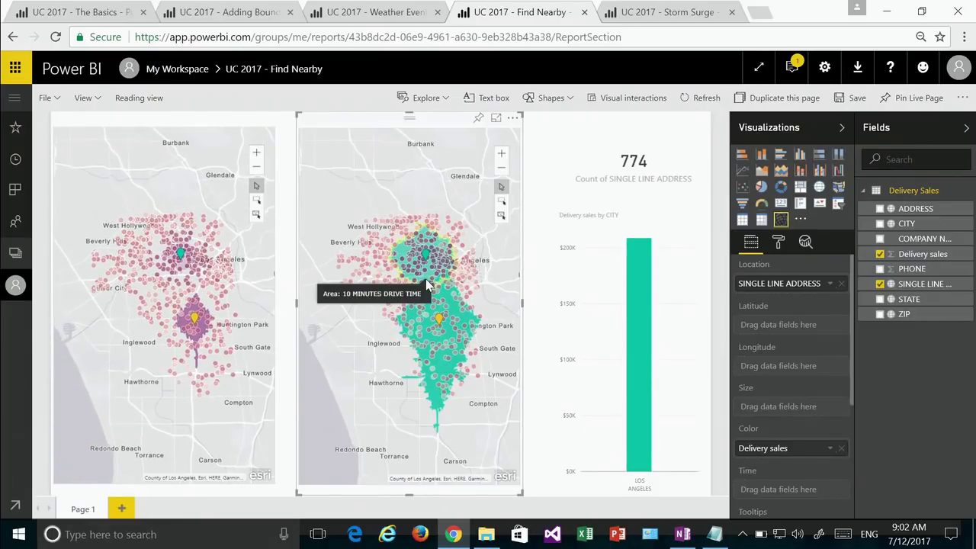
{"action": "left_click", "coordinate": [501, 215]}
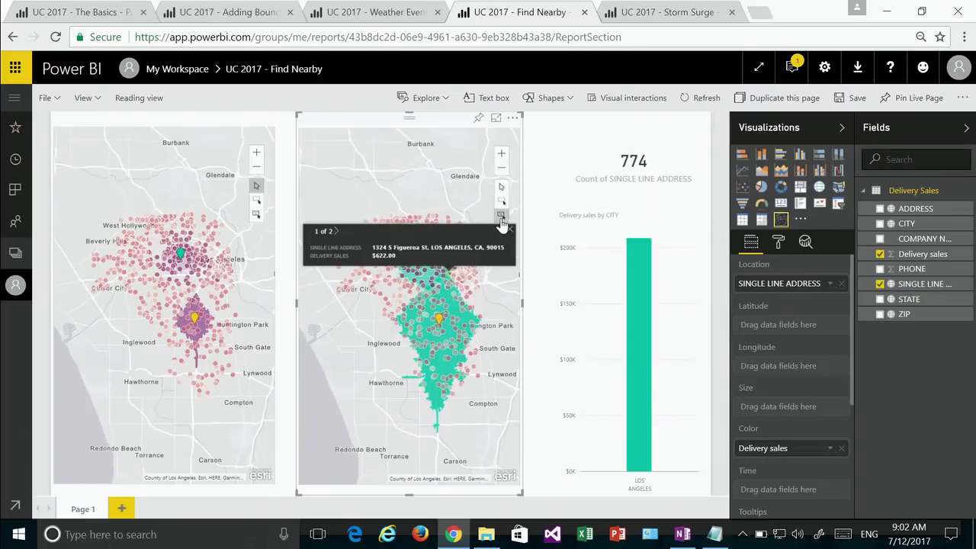
{"action": "left_click", "coordinate": [426, 282]}
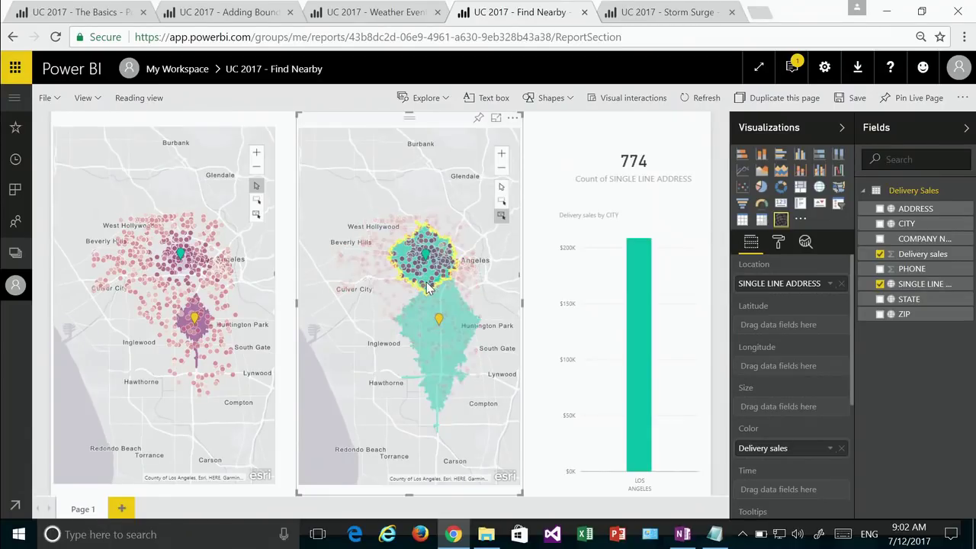
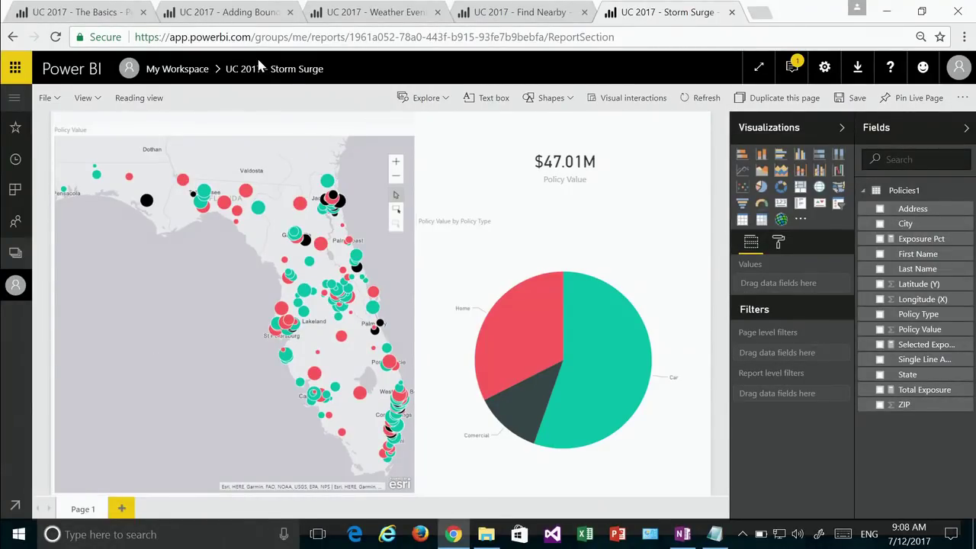
Step: Select the Florida policy map visual on the Storm Surge report
{"action": "mouse_move", "coordinate": [200, 211]}
{"action": "left_click", "coordinate": [210, 289]}
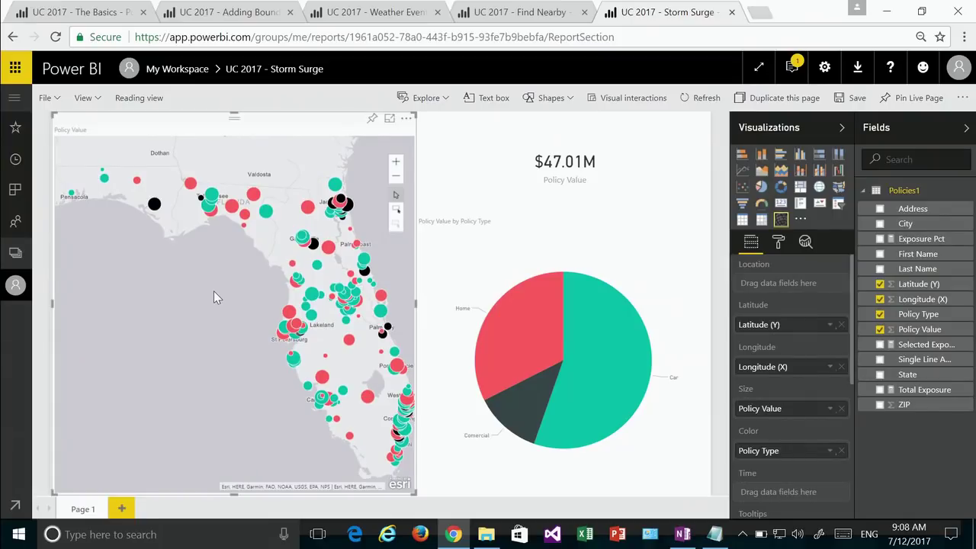
Step: Open the policy map in edit mode and nudge the map view slightly
{"action": "left_click", "coordinate": [406, 118]}
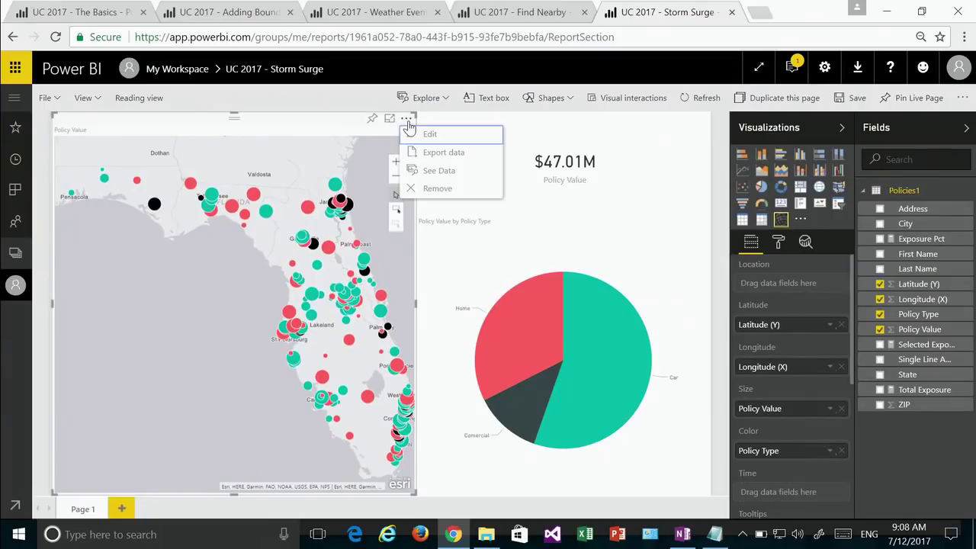
{"action": "left_click", "coordinate": [426, 134]}
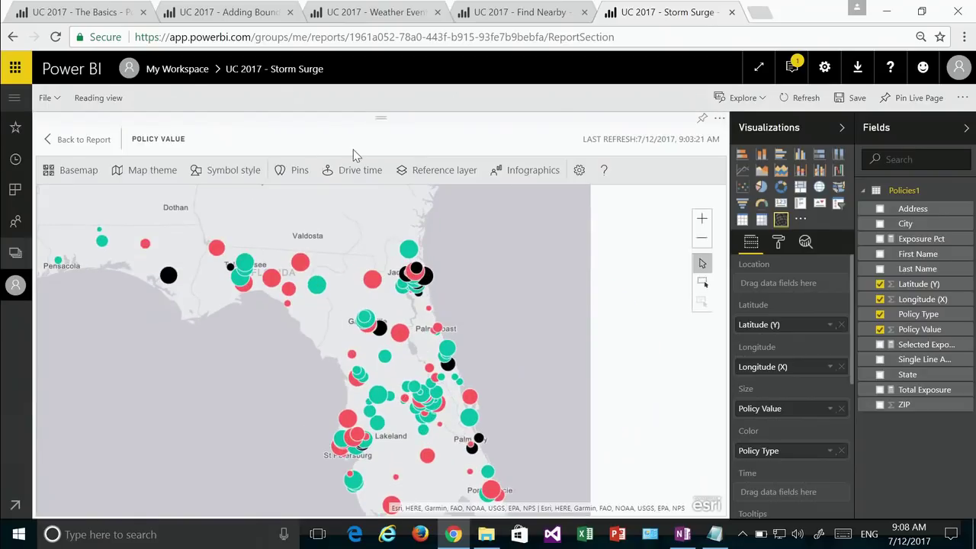
{"action": "scroll", "coordinate": [304, 366], "scroll_direction": "down", "scroll_amount": 1}
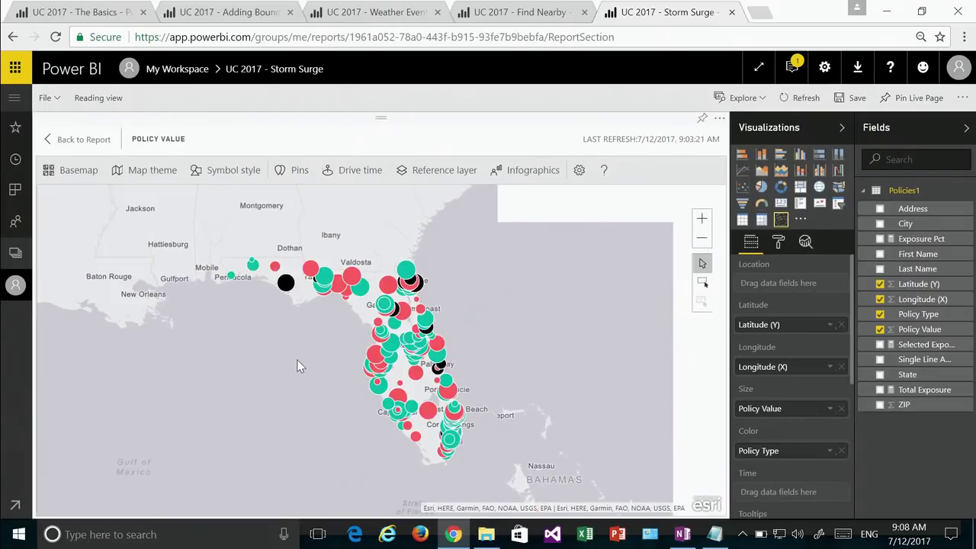
{"action": "left_click_drag", "start_coordinate": [297, 373], "coordinate": [305, 368]}
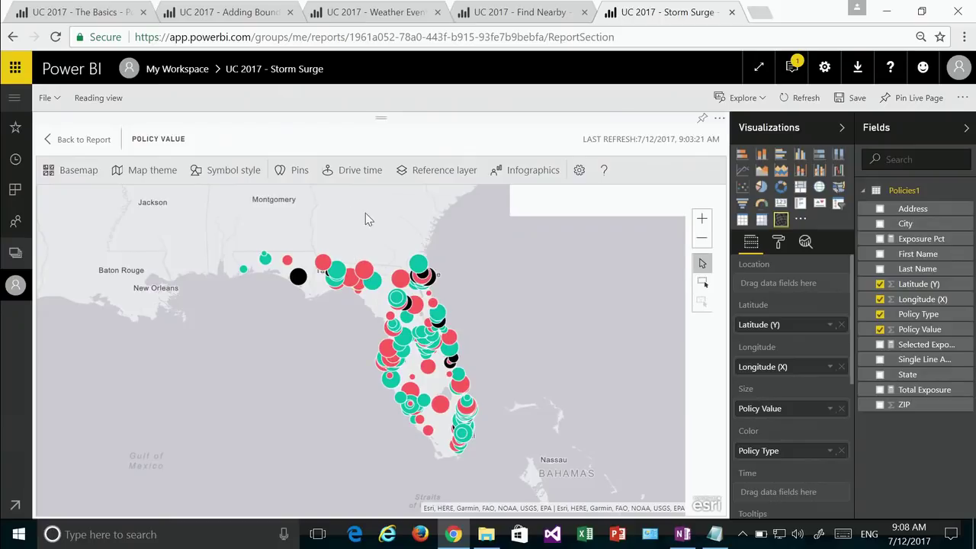
Step: Overlay the 2016 USA Average Household Income layer and check Dixie County's income details
{"action": "left_click", "coordinate": [440, 172]}
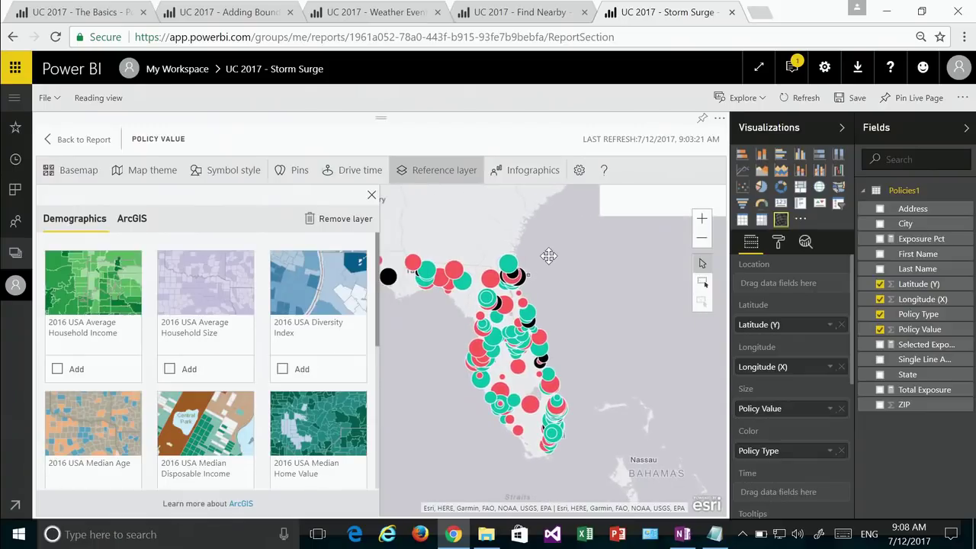
{"action": "left_click", "coordinate": [74, 365]}
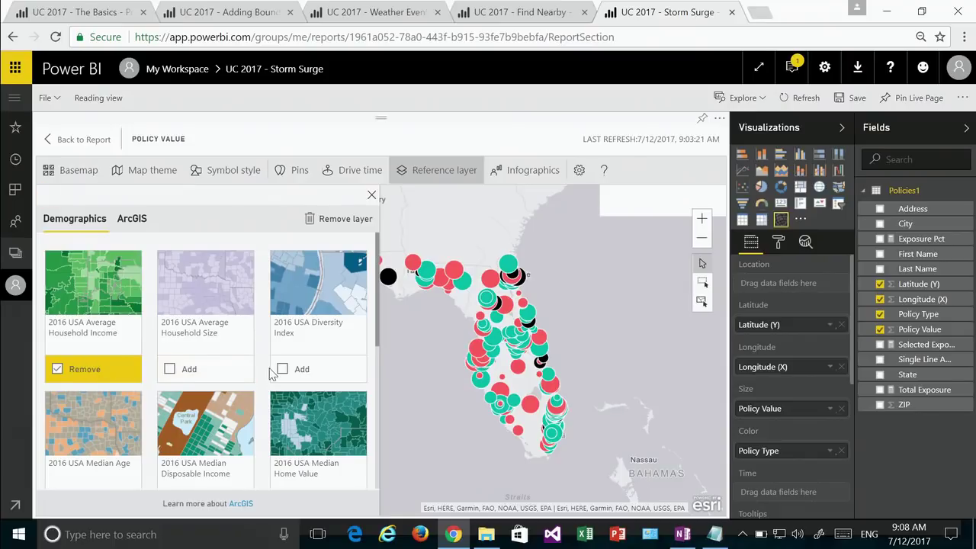
{"action": "left_click", "coordinate": [468, 311]}
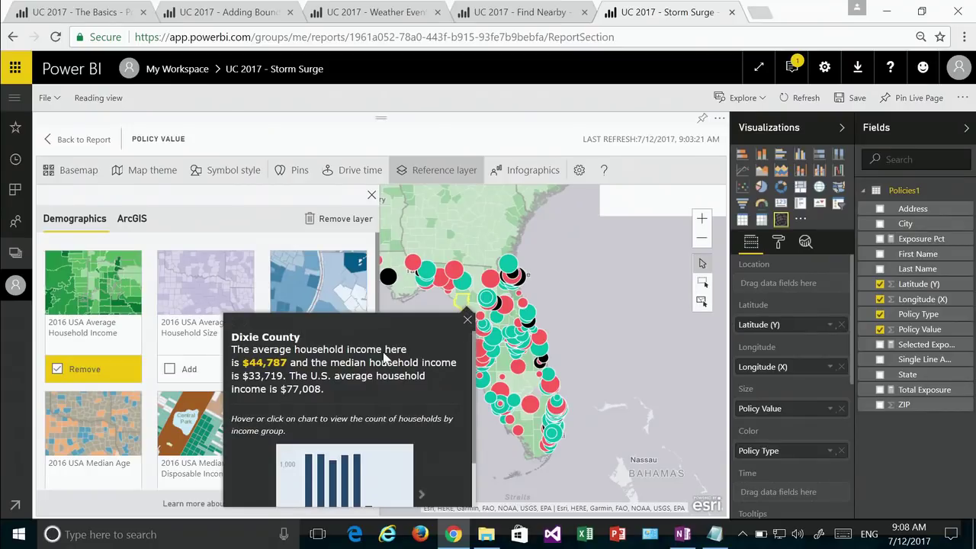
{"action": "left_click", "coordinate": [344, 234]}
{"action": "left_click", "coordinate": [135, 222]}
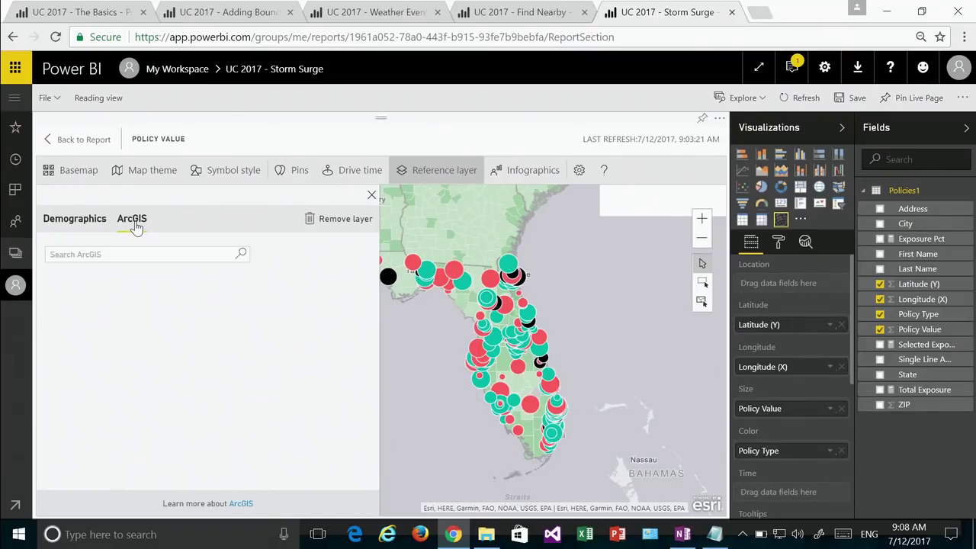
Step: Remove the household income layer and add the ArcGIS 'storm surge' search result Storm_Surge
{"action": "left_click", "coordinate": [343, 219]}
{"action": "left_click", "coordinate": [191, 252]}
{"action": "type", "text": "s"}
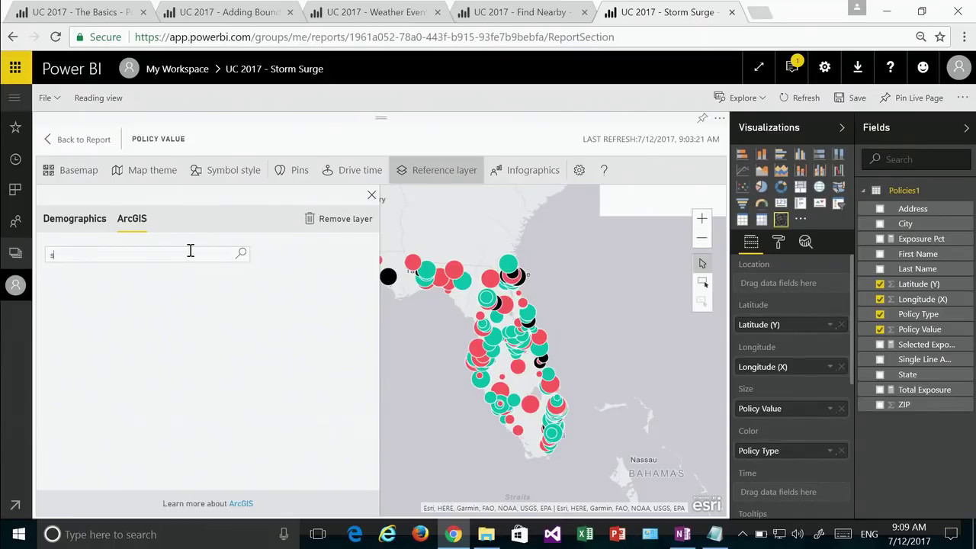
{"action": "type", "text": "torm surge"}
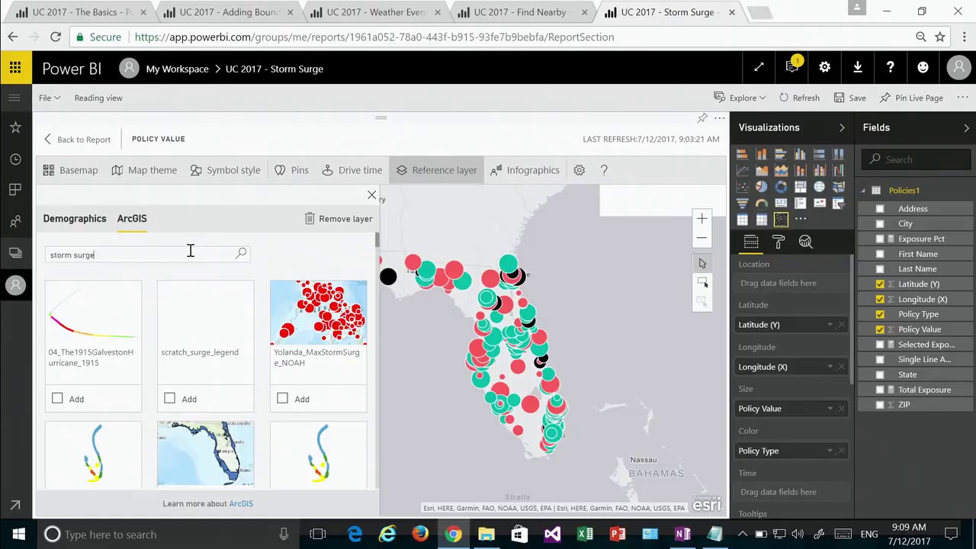
{"action": "scroll", "coordinate": [151, 292], "scroll_direction": "down", "scroll_amount": 2}
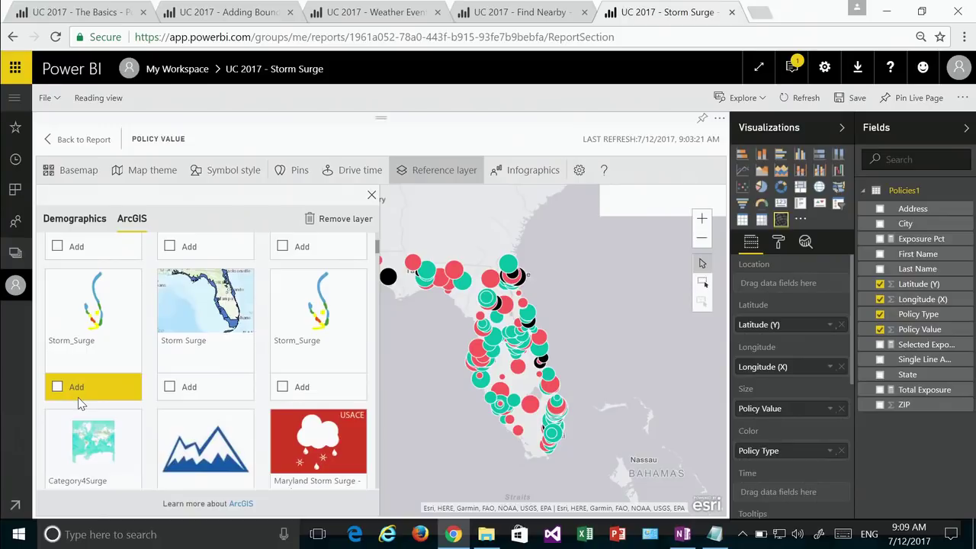
{"action": "left_click", "coordinate": [78, 392]}
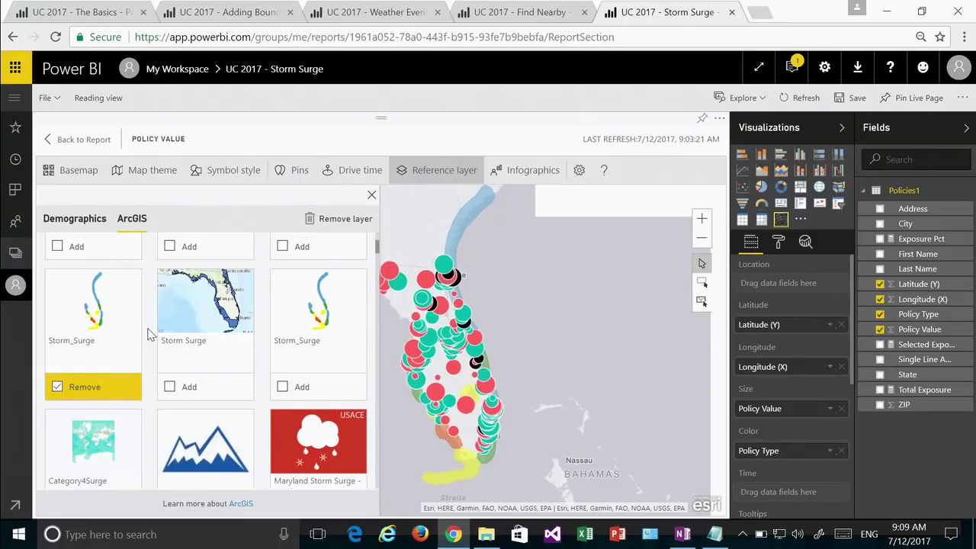
Step: Check a storm surge zone's popup details, then go back to the report page
{"action": "left_click", "coordinate": [371, 195]}
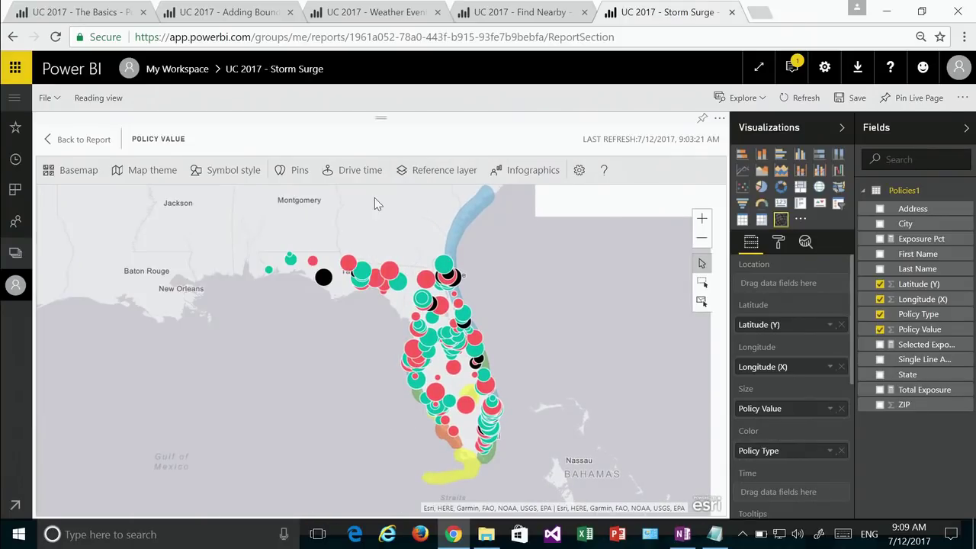
{"action": "left_click", "coordinate": [466, 478]}
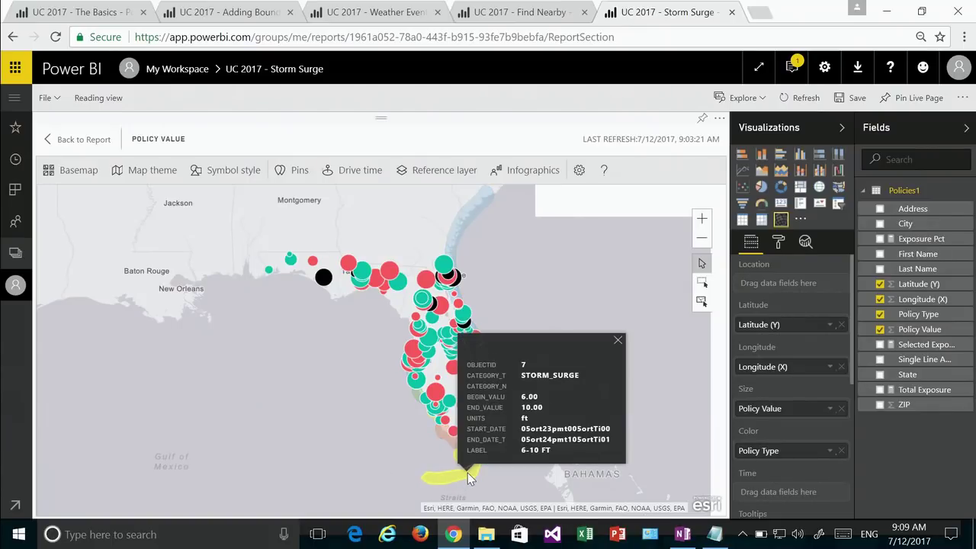
{"action": "left_click", "coordinate": [353, 436]}
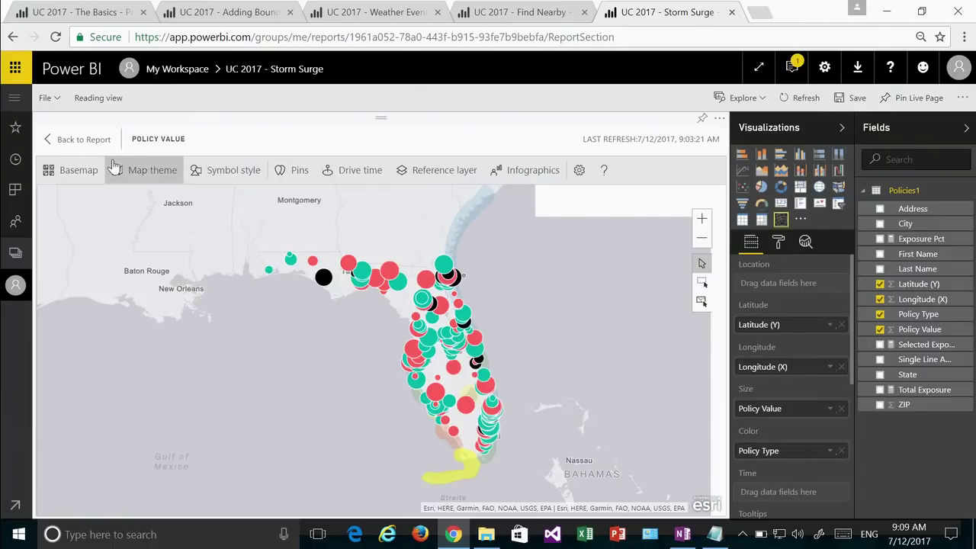
{"action": "left_click", "coordinate": [93, 139]}
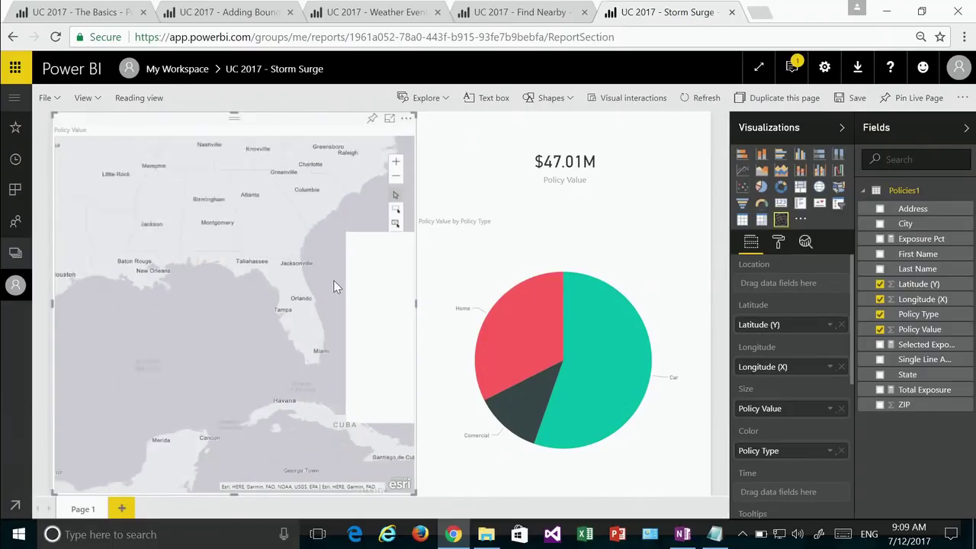
Step: Try lasso and click selections of southern Florida policies, then clear the map selection
{"action": "left_click", "coordinate": [397, 224]}
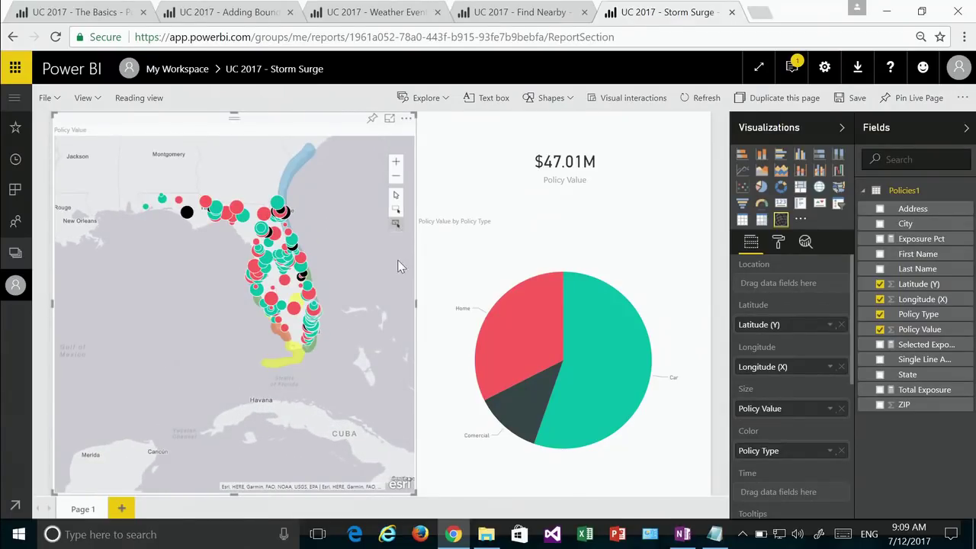
{"action": "left_click_drag", "start_coordinate": [311, 355], "coordinate": [311, 353]}
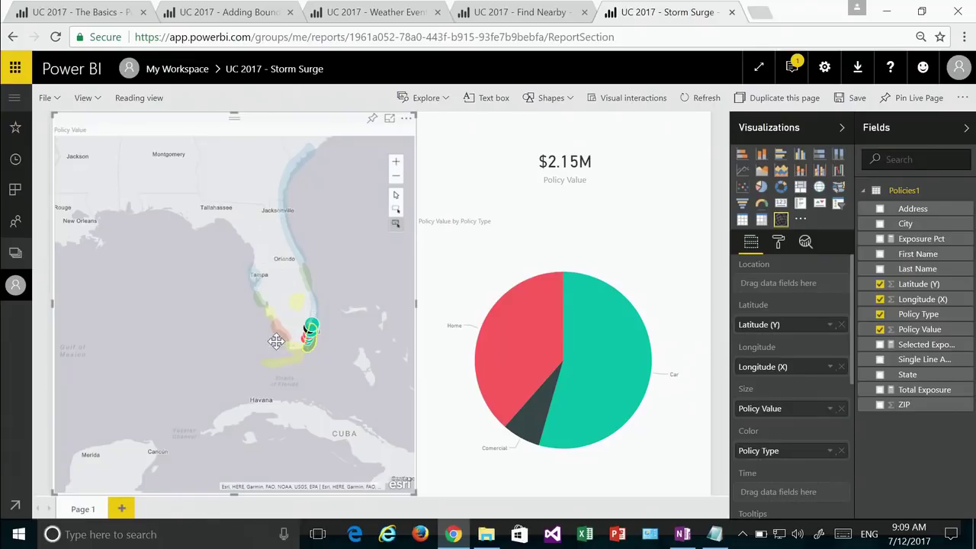
{"action": "left_click", "coordinate": [276, 340]}
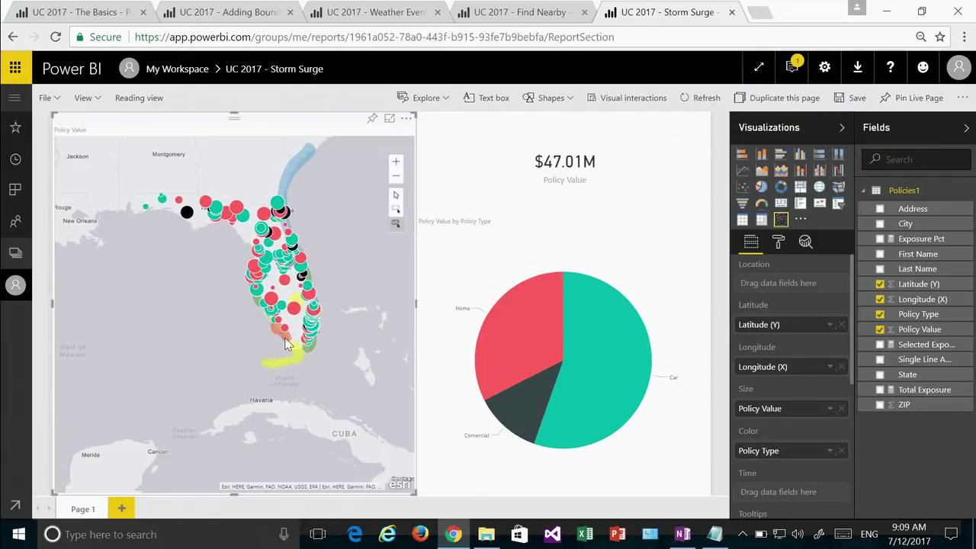
{"action": "left_click", "coordinate": [285, 343]}
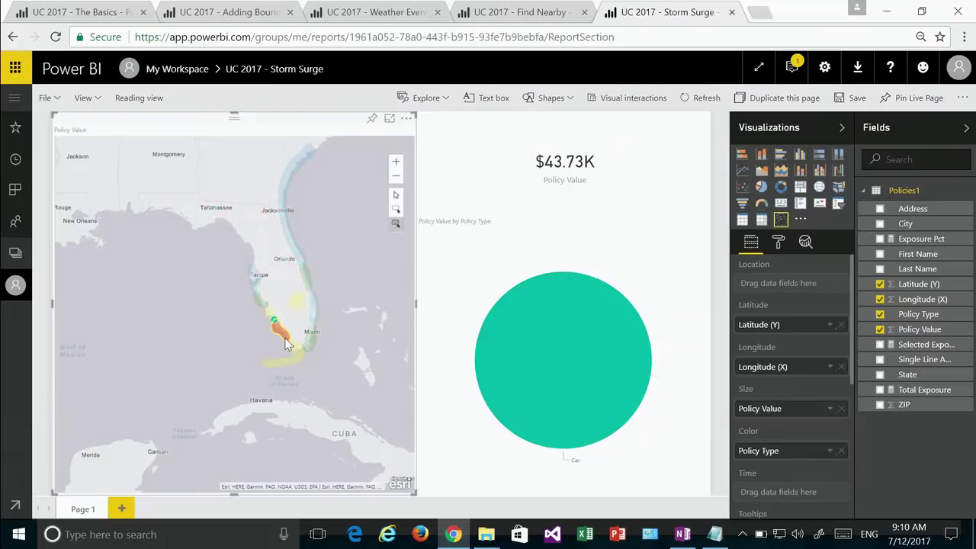
{"action": "left_click", "coordinate": [231, 330]}
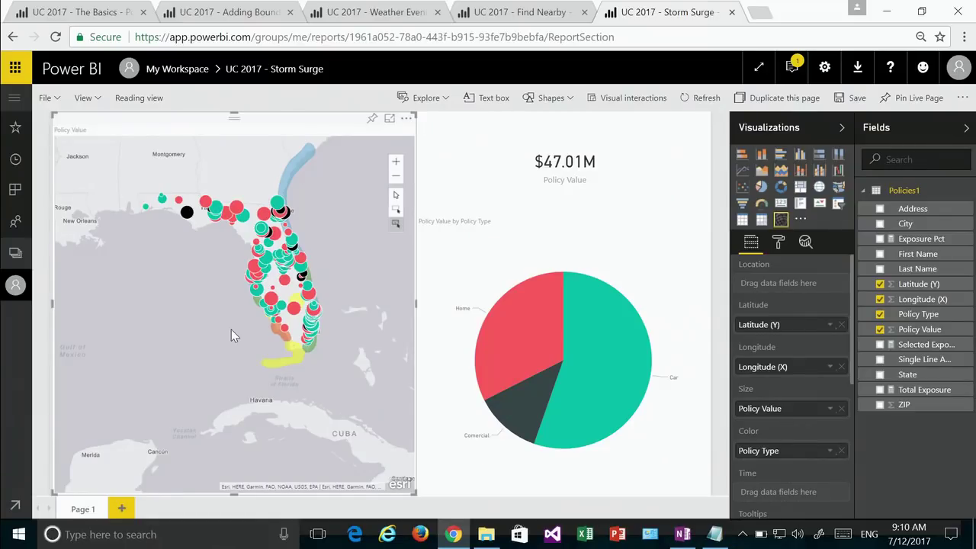
{"action": "left_click", "coordinate": [406, 119]}
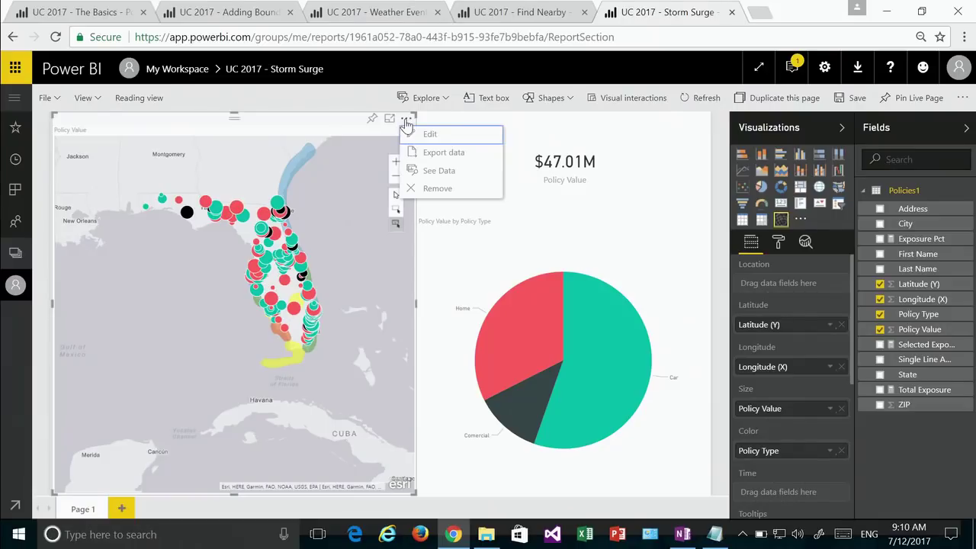
Step: Add infographic cards for total population, gender, households, household size, density, group quarters and diversity index
{"action": "left_click", "coordinate": [427, 135]}
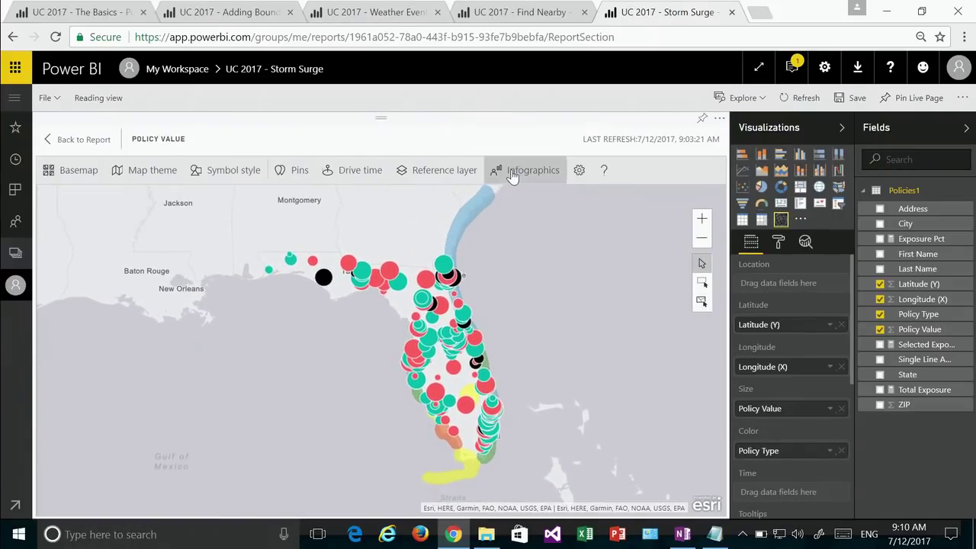
{"action": "left_click", "coordinate": [512, 174]}
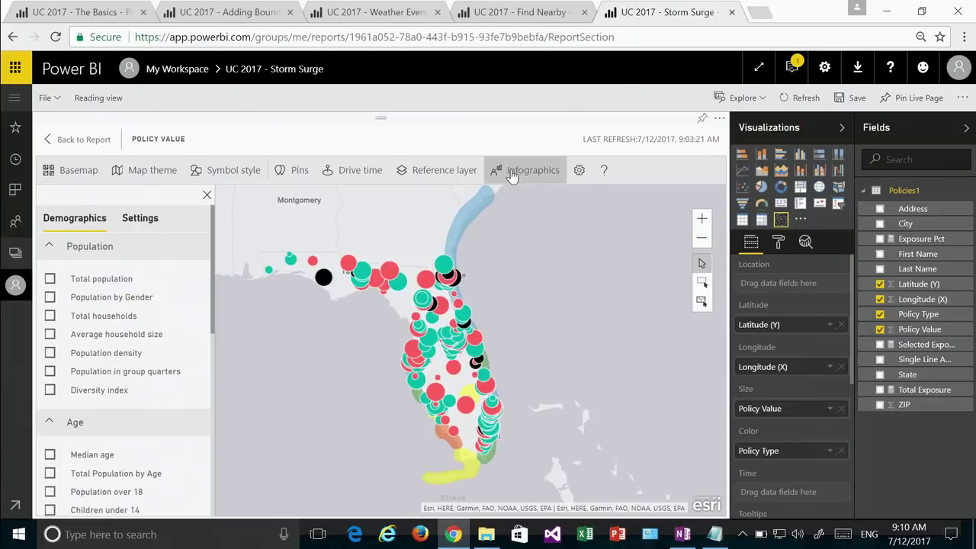
{"action": "left_click", "coordinate": [50, 279]}
{"action": "left_click", "coordinate": [50, 297]}
{"action": "left_click", "coordinate": [50, 315]}
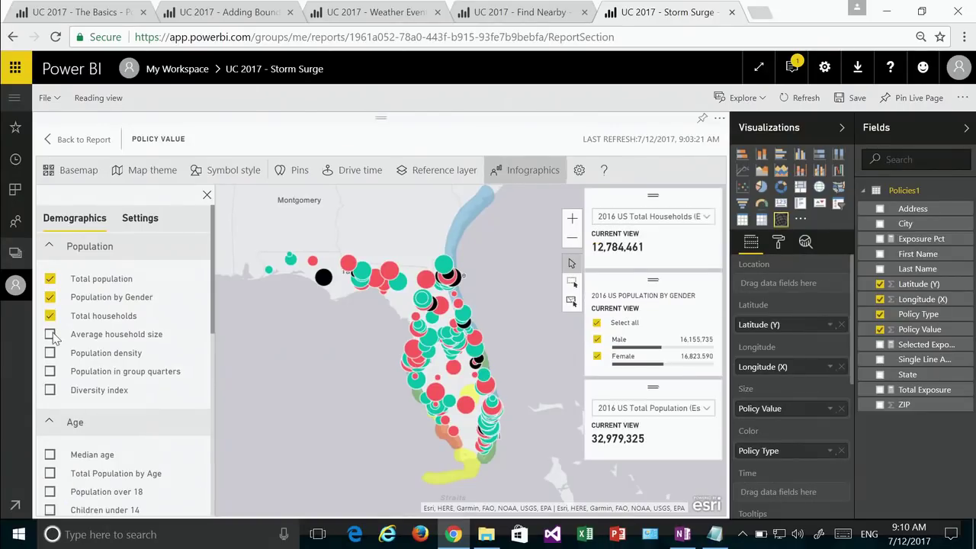
{"action": "left_click", "coordinate": [50, 334]}
{"action": "left_click", "coordinate": [50, 353]}
{"action": "left_click", "coordinate": [50, 371]}
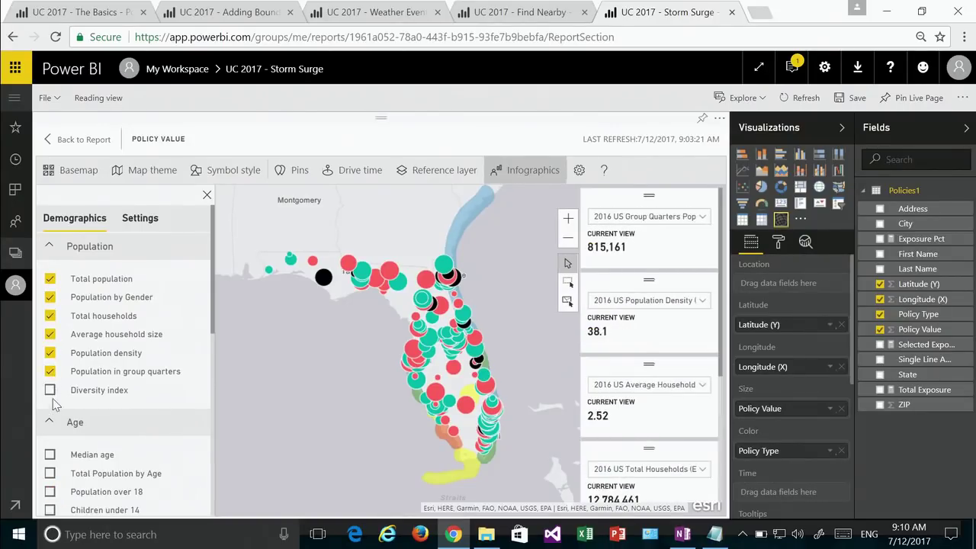
{"action": "left_click", "coordinate": [50, 390]}
Step: Add Household Income, Per Capita Income and Median Disposable Income by Age cards
{"action": "scroll", "coordinate": [57, 492], "scroll_direction": "down", "scroll_amount": 3}
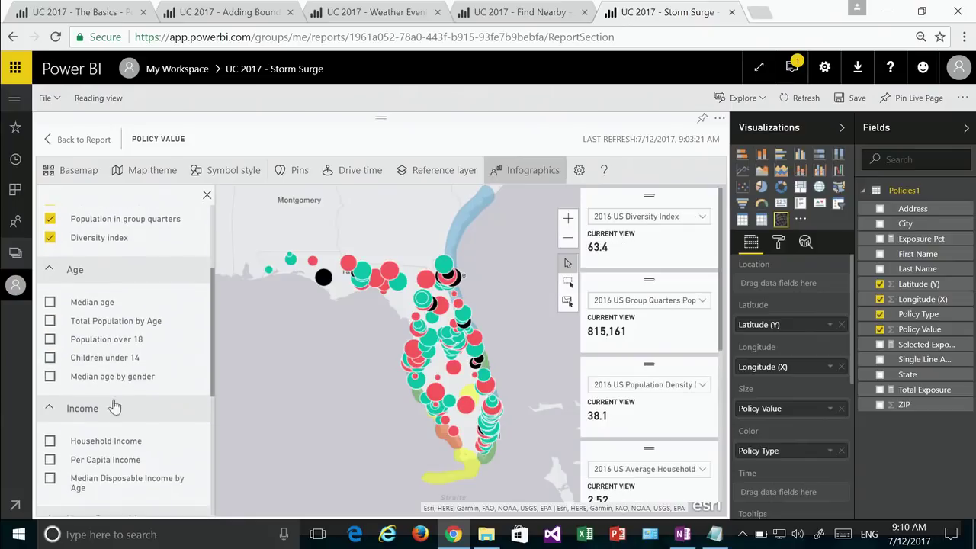
{"action": "scroll", "coordinate": [107, 373], "scroll_direction": "down", "scroll_amount": 1}
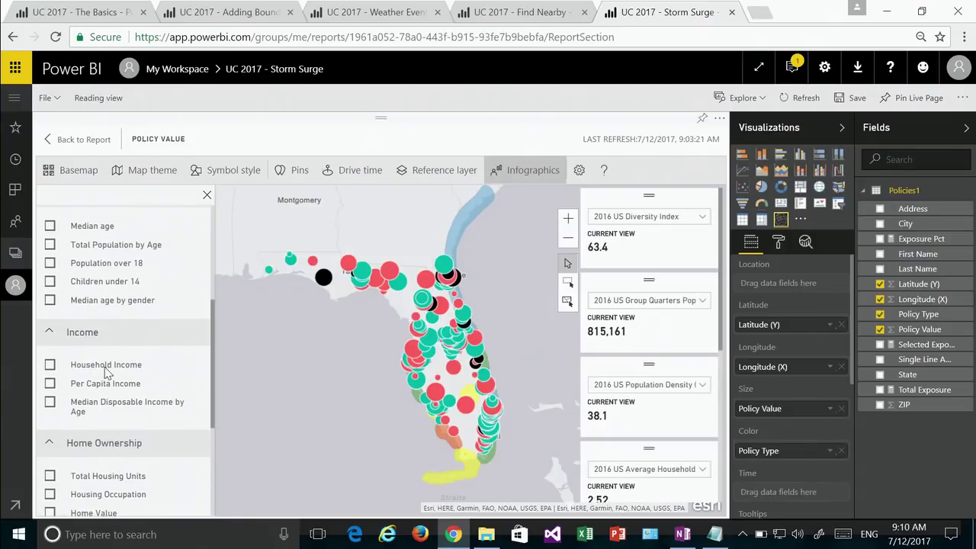
{"action": "left_click", "coordinate": [50, 366]}
{"action": "left_click", "coordinate": [49, 383]}
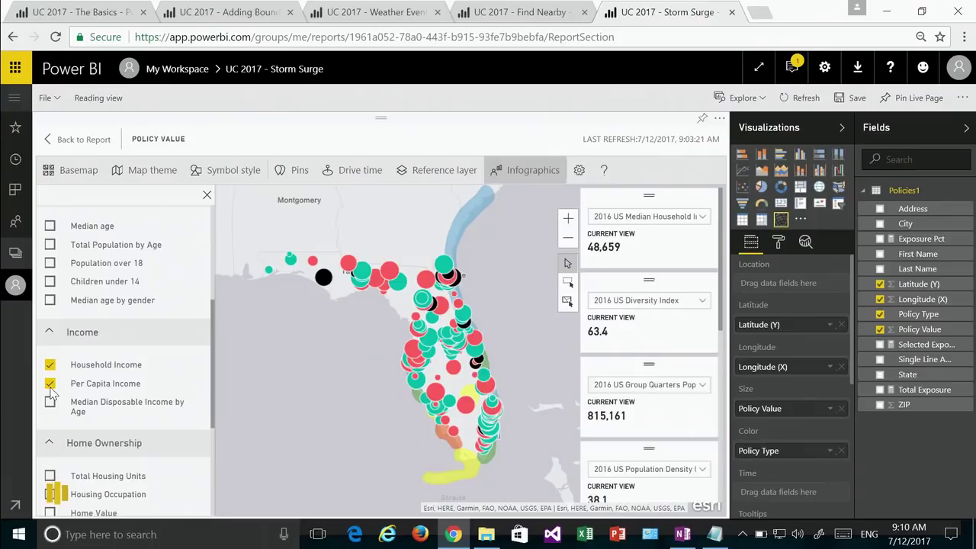
{"action": "left_click", "coordinate": [50, 402]}
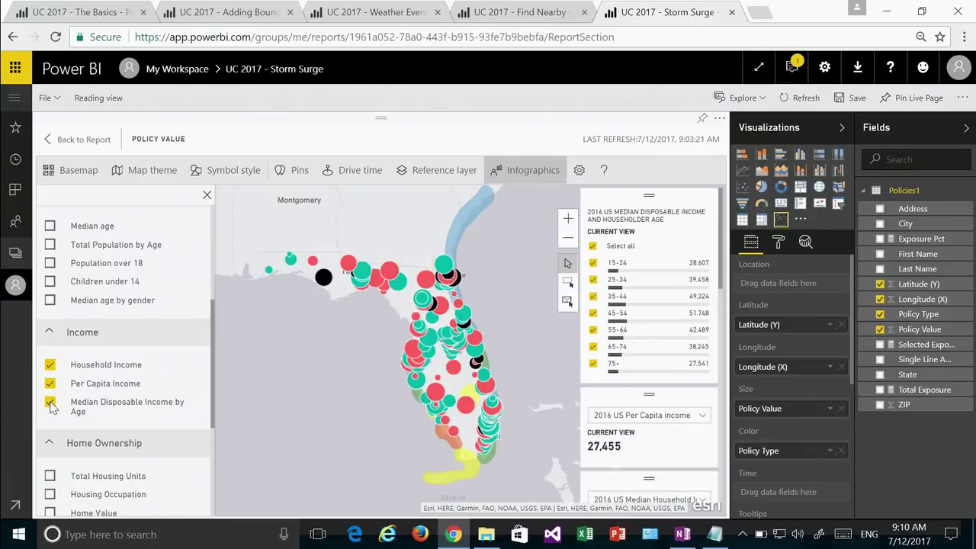
{"action": "left_click", "coordinate": [70, 141]}
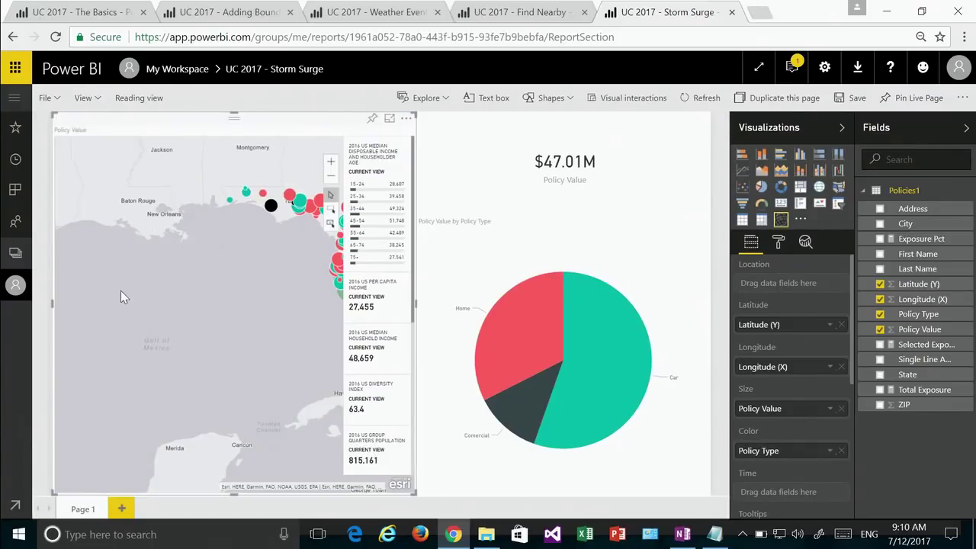
Step: Pan and zoom the map over southern Florida and Miami's surge zones as the demographic cards update
{"action": "left_click_drag", "start_coordinate": [210, 386], "coordinate": [148, 351]}
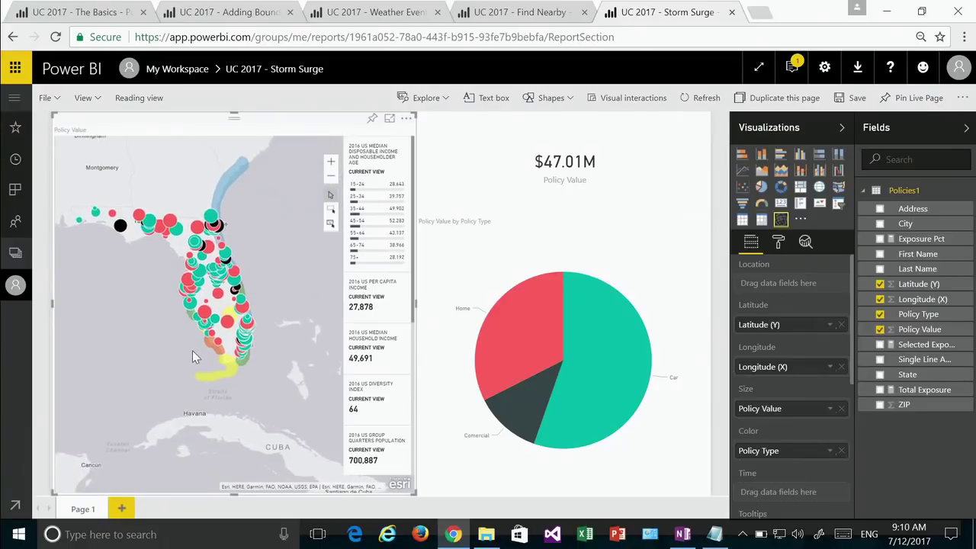
{"action": "scroll", "coordinate": [194, 352], "scroll_direction": "up", "scroll_amount": 1}
{"action": "left_click_drag", "start_coordinate": [237, 383], "coordinate": [124, 332]}
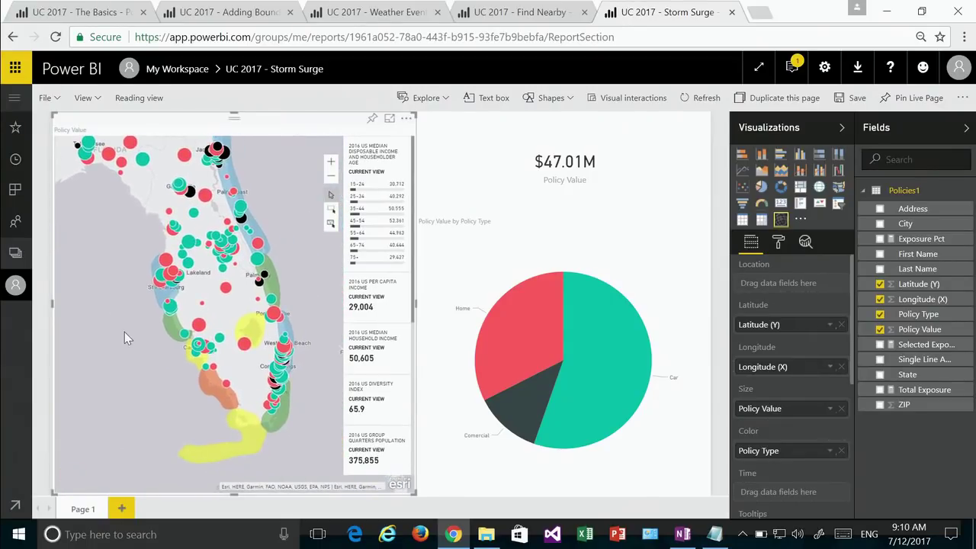
{"action": "scroll", "coordinate": [304, 405], "scroll_direction": "up", "scroll_amount": 1}
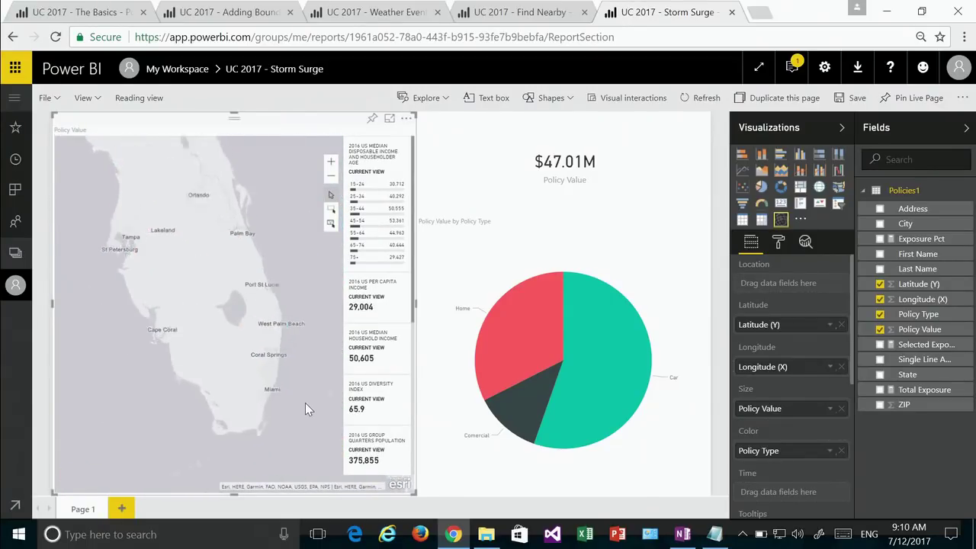
{"action": "left_click_drag", "start_coordinate": [300, 406], "coordinate": [278, 362]}
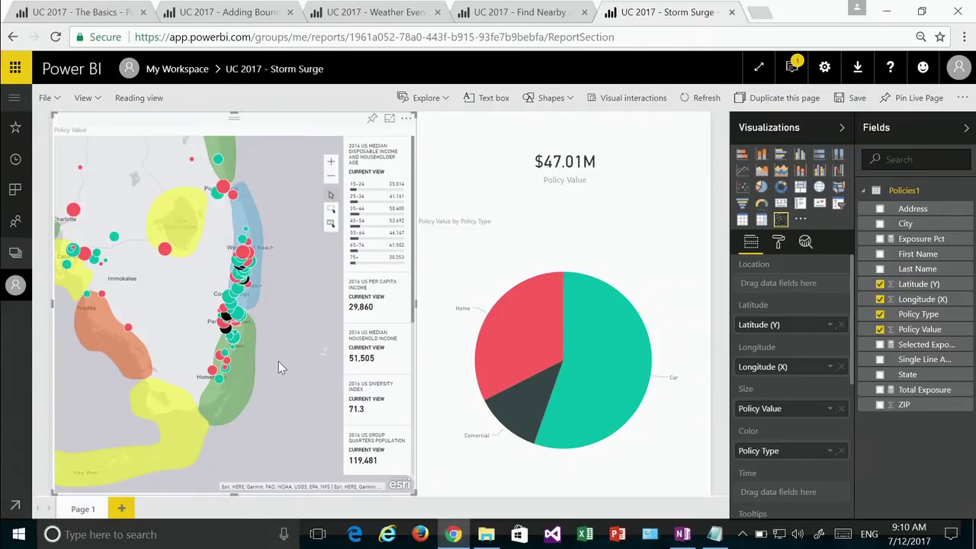
{"action": "scroll", "coordinate": [244, 352], "scroll_direction": "up", "scroll_amount": 2}
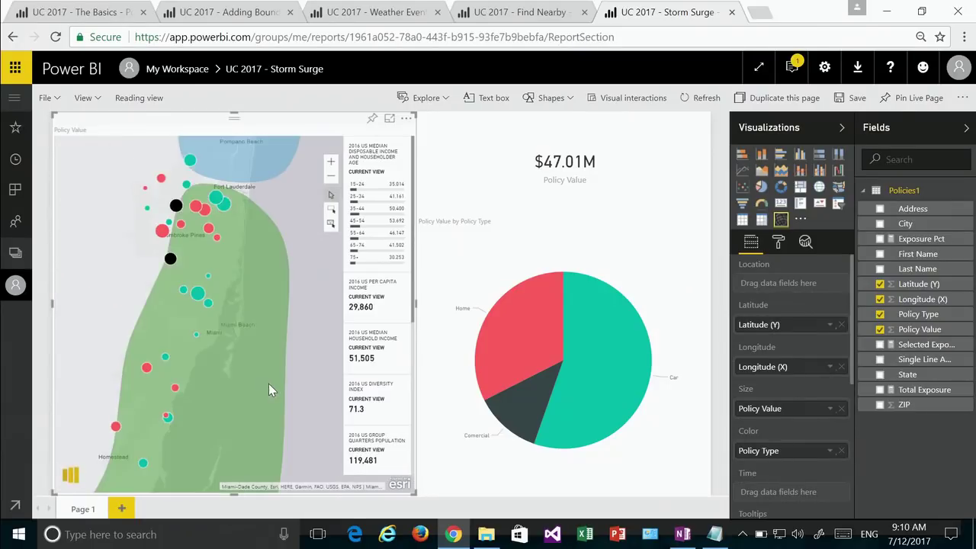
{"action": "left_click_drag", "start_coordinate": [301, 383], "coordinate": [311, 337]}
{"action": "scroll", "coordinate": [312, 338], "scroll_direction": "down", "scroll_amount": 3}
{"action": "scroll", "coordinate": [181, 319], "scroll_direction": "up", "scroll_amount": 2}
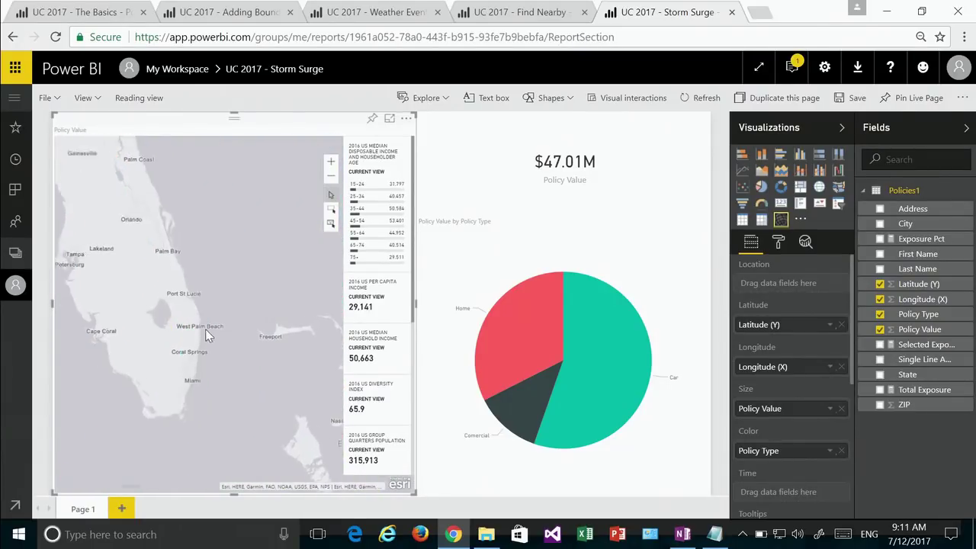
{"action": "scroll", "coordinate": [217, 365], "scroll_direction": "up", "scroll_amount": 2}
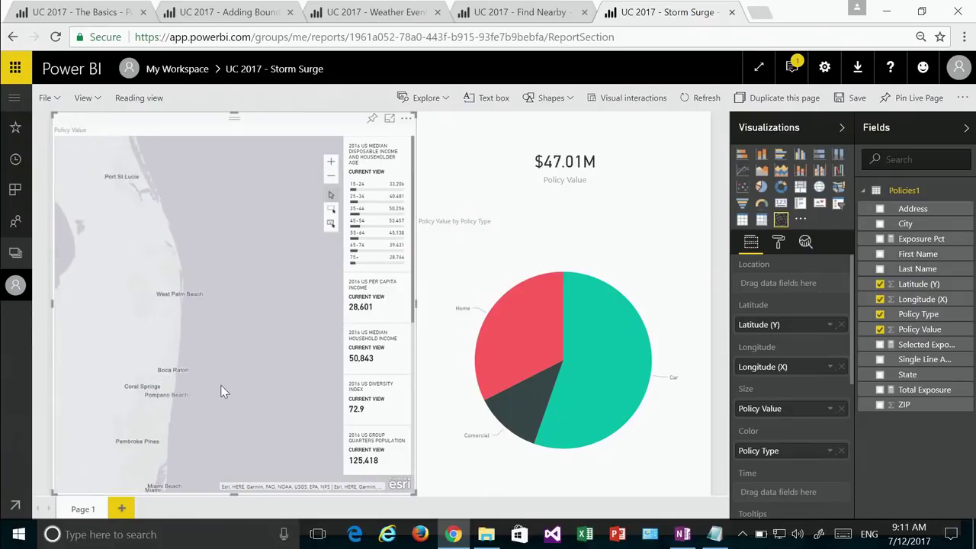
{"action": "scroll", "coordinate": [239, 338], "scroll_direction": "down", "scroll_amount": 3}
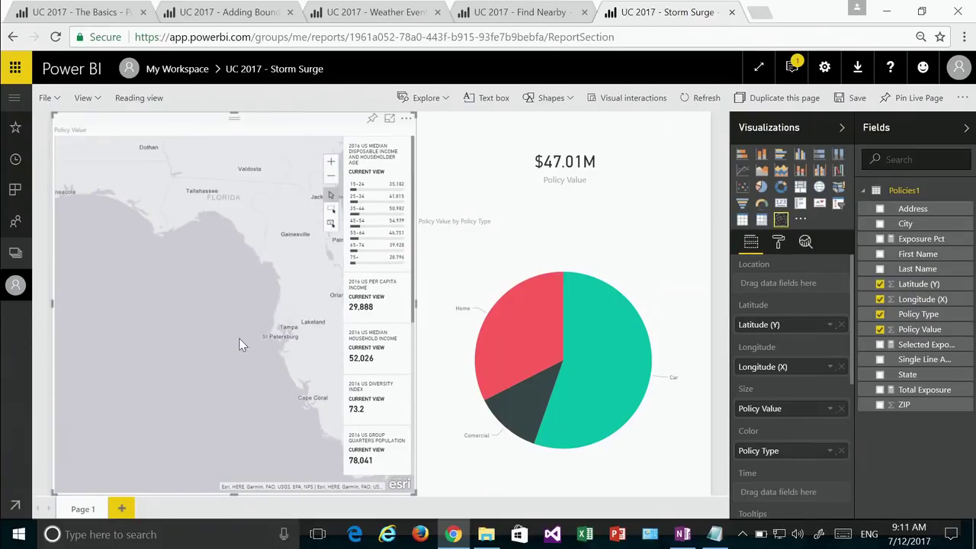